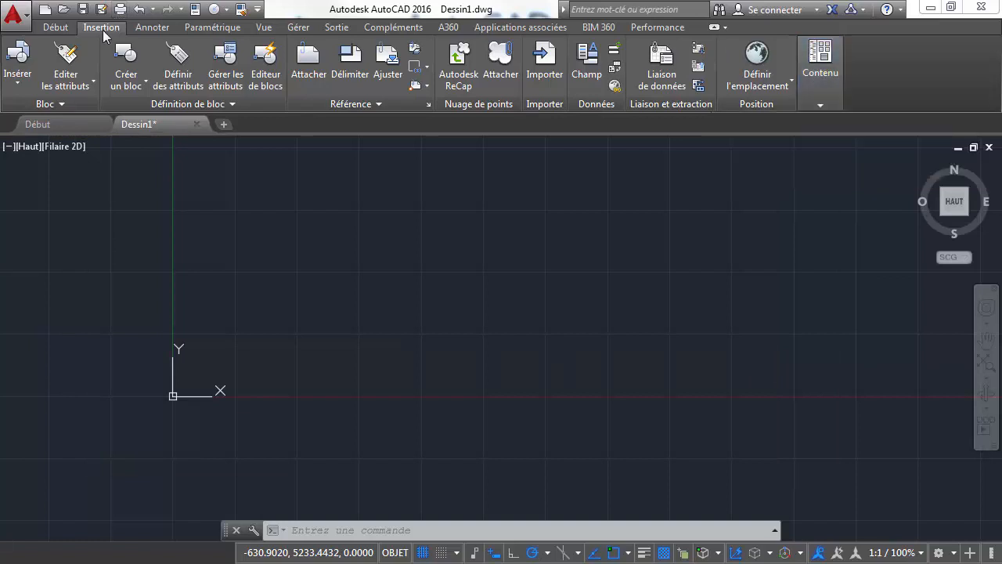
{"action": "left_click", "coordinate": [813, 106]}
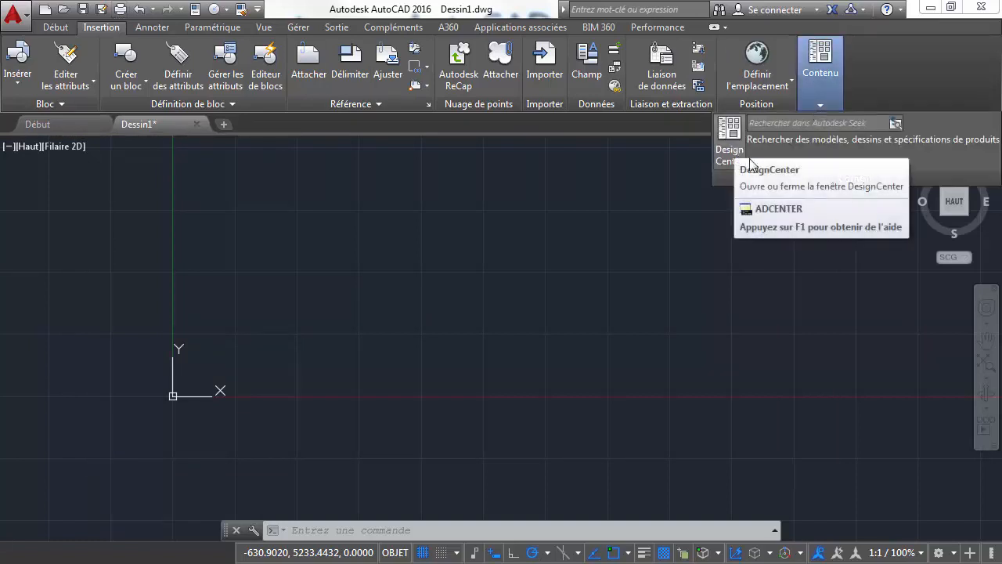
{"action": "key", "text": "Delete"}
{"action": "key", "text": "Escape"}
{"action": "key", "text": "Escape"}
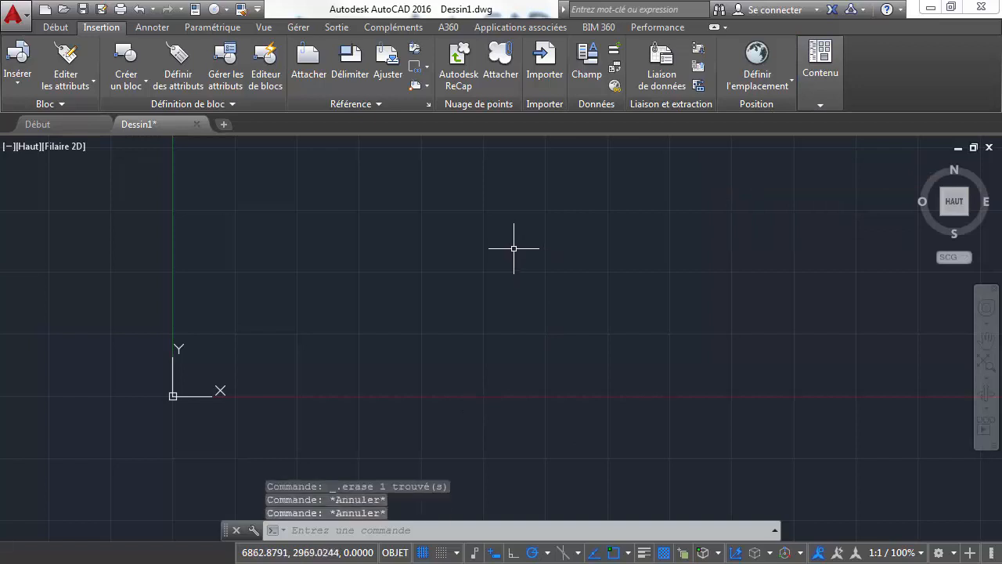
{"action": "key", "text": "Escape"}
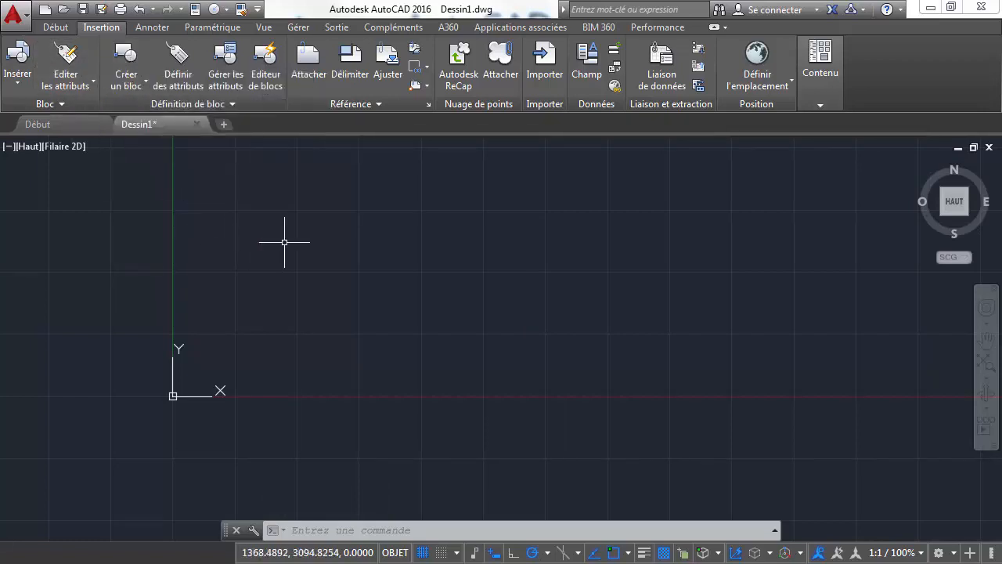
Start a line outline at 0,0 with a vertical segment 1500 up and a horizontal segment 2500 in the positive X direction
{"action": "type", "text": "l"}
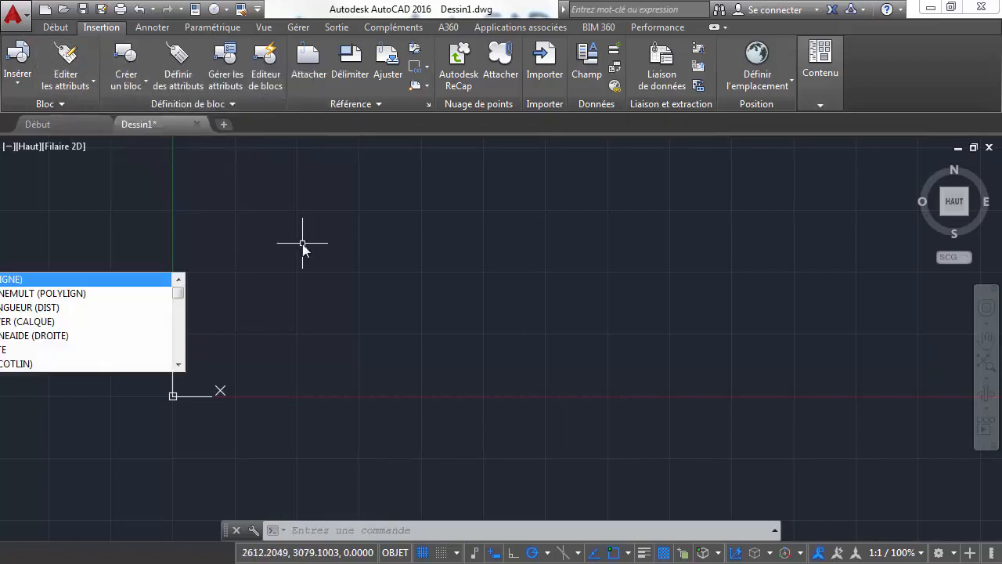
{"action": "key", "text": "Return"}
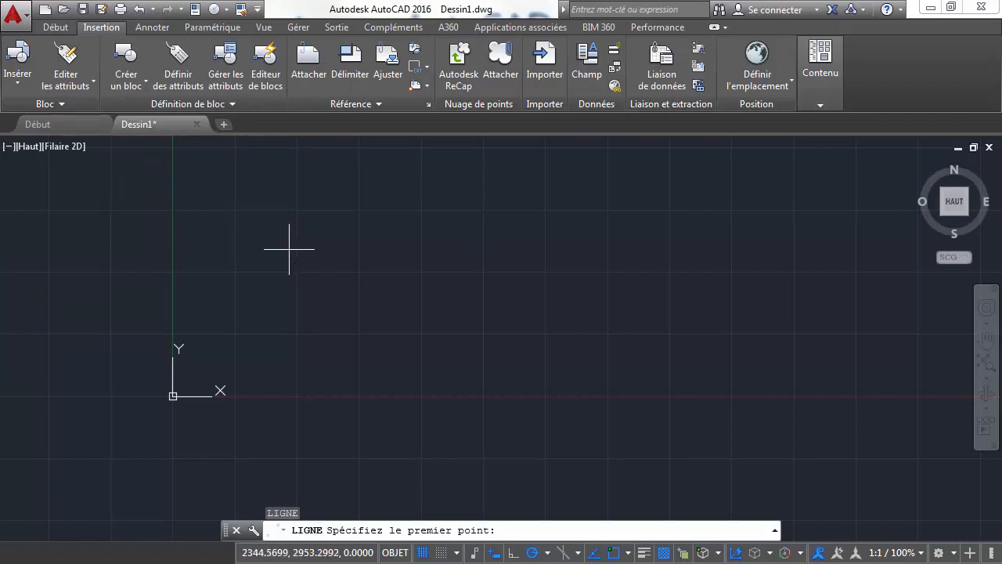
{"action": "type", "text": "0,0"}
{"action": "key", "text": "Return"}
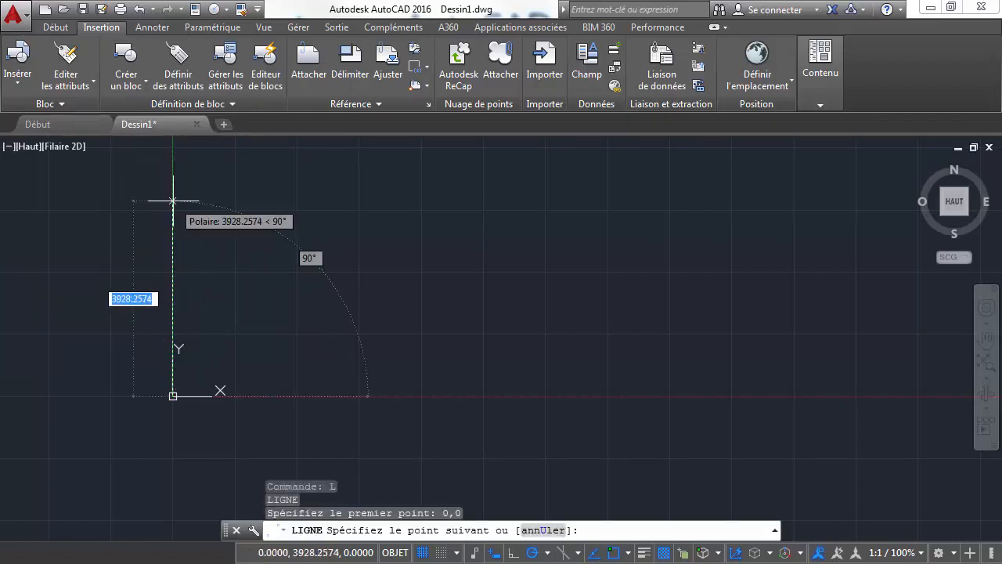
{"action": "type", "text": "1500"}
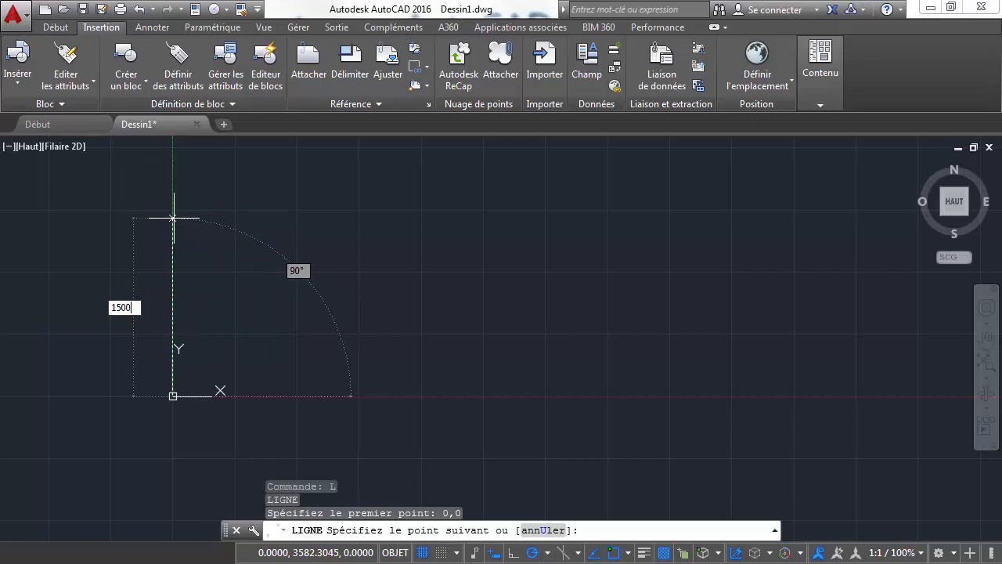
{"action": "key", "text": "Return"}
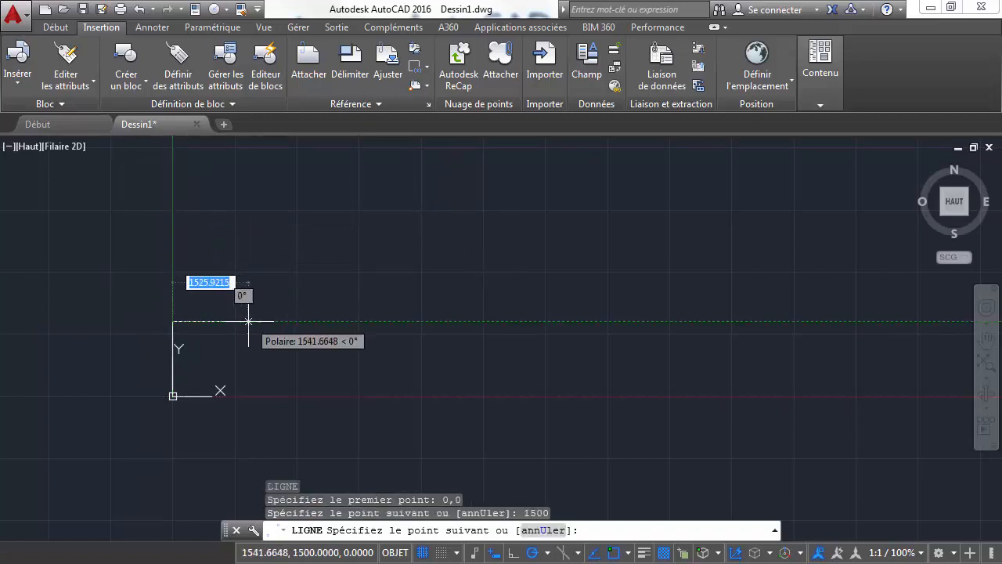
{"action": "scroll", "coordinate": [227, 334], "scroll_direction": "up", "scroll_amount": 5}
{"action": "middle_click_drag", "start_coordinate": [226, 336], "coordinate": [310, 246]}
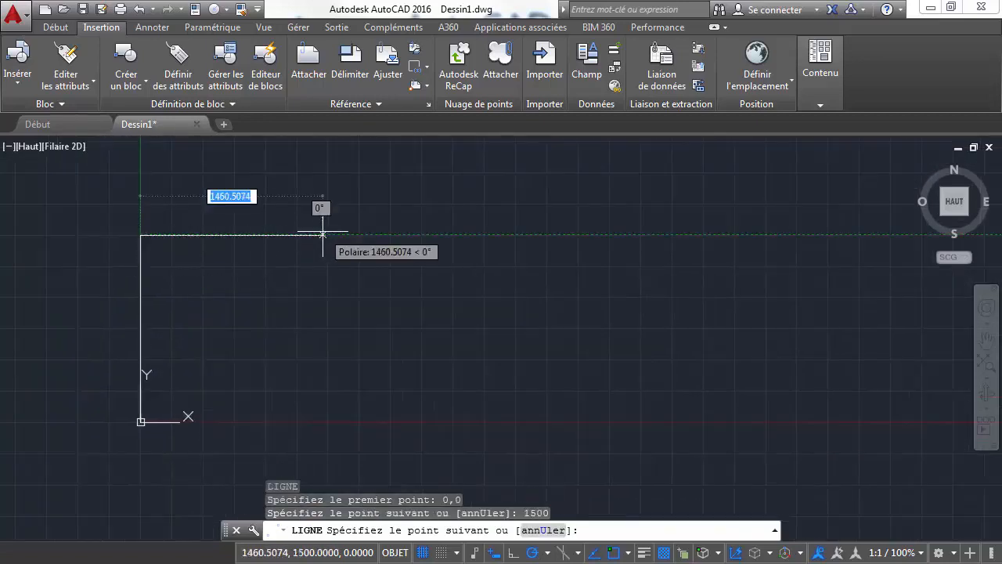
{"action": "type", "text": "2500"}
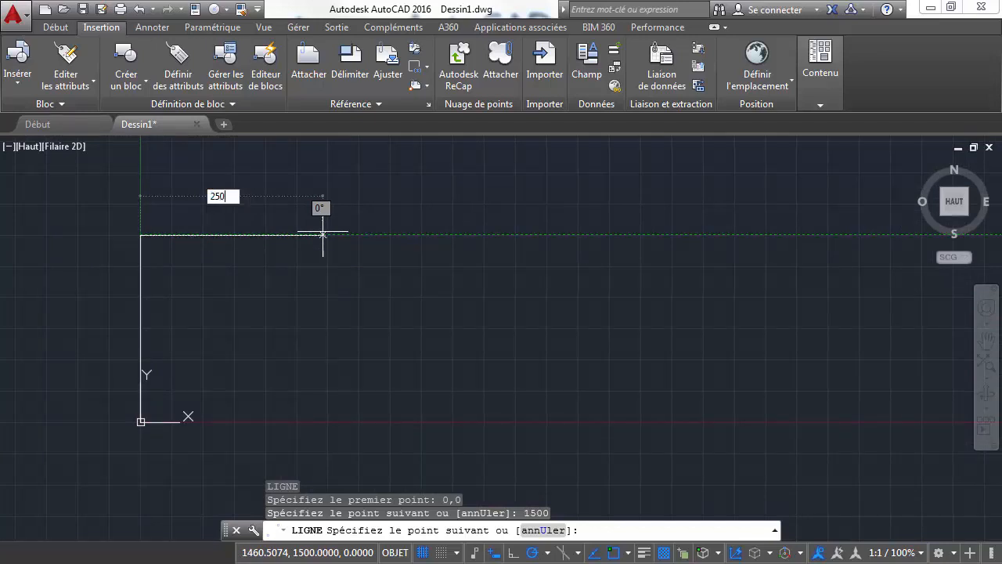
{"action": "key", "text": "Return"}
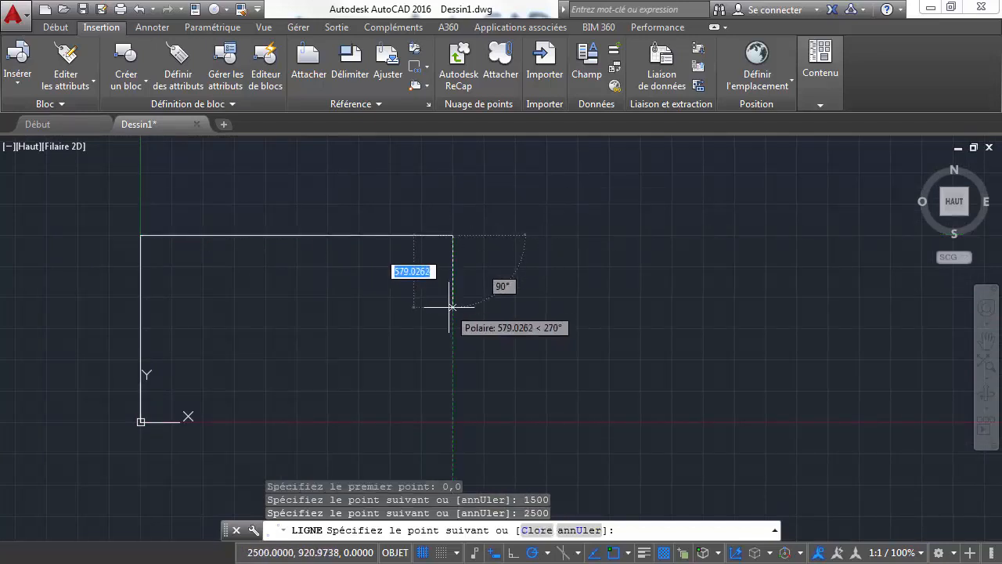
Continue the outline 1000 down, 500 in positive X and 500 down, and close it with a line back to the origin
{"action": "type", "text": "1000"}
{"action": "key", "text": "Return"}
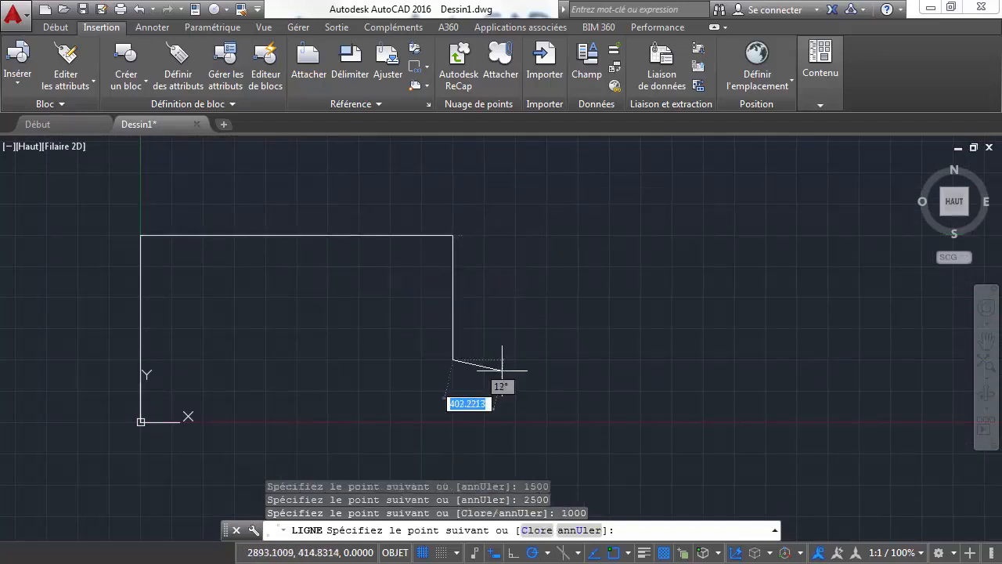
{"action": "type", "text": "500"}
{"action": "key", "text": "Return"}
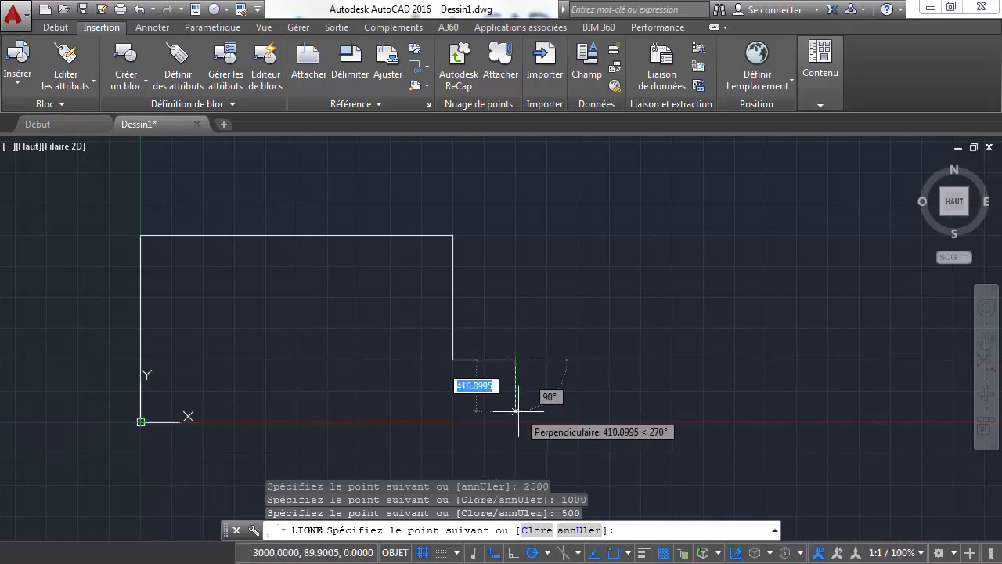
{"action": "type", "text": "500"}
{"action": "key", "text": "Return"}
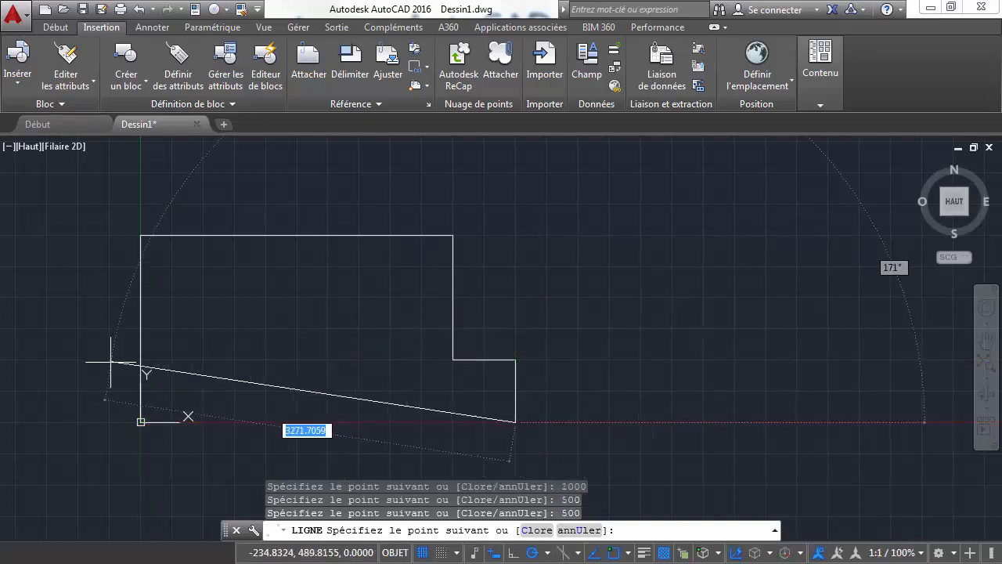
{"action": "left_click", "coordinate": [141, 421]}
{"action": "key", "text": "Escape"}
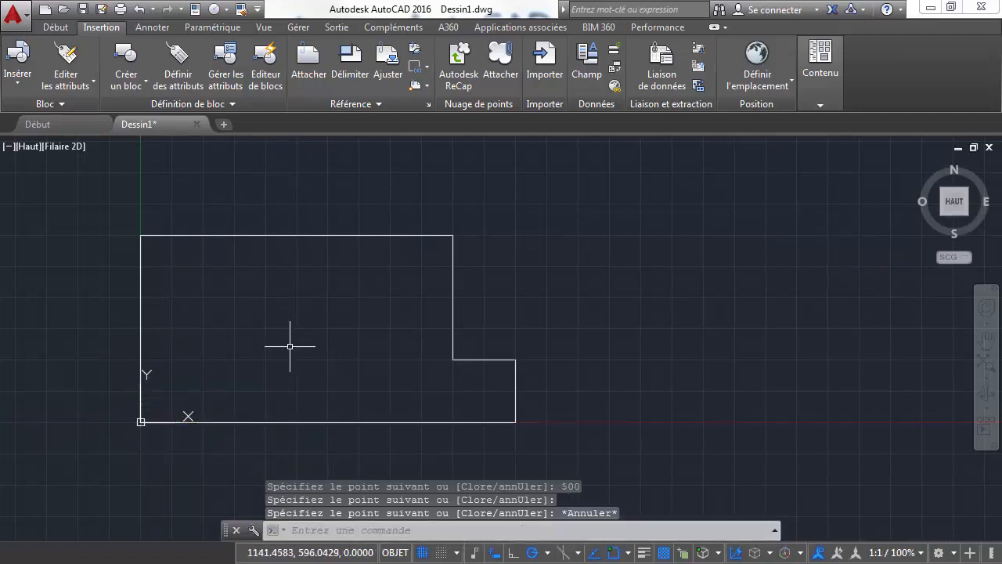
{"action": "key", "text": "Escape"}
Start a second line outline on the X axis at about X 4219, going 1500 up and 2500 in positive X
{"action": "mouse_move", "coordinate": [550, 317]}
{"action": "middle_mouse_down"}
{"action": "mouse_move", "coordinate": [401, 296]}
{"action": "mouse_move", "coordinate": [415, 284]}
{"action": "mouse_move", "coordinate": [478, 279]}
{"action": "mouse_move", "coordinate": [480, 303]}
{"action": "mouse_move", "coordinate": [449, 307]}
{"action": "middle_mouse_up"}
{"action": "scroll", "coordinate": [469, 287], "scroll_direction": "down", "scroll_amount": 2}
{"action": "type", "text": "l"}
{"action": "key", "text": "Return"}
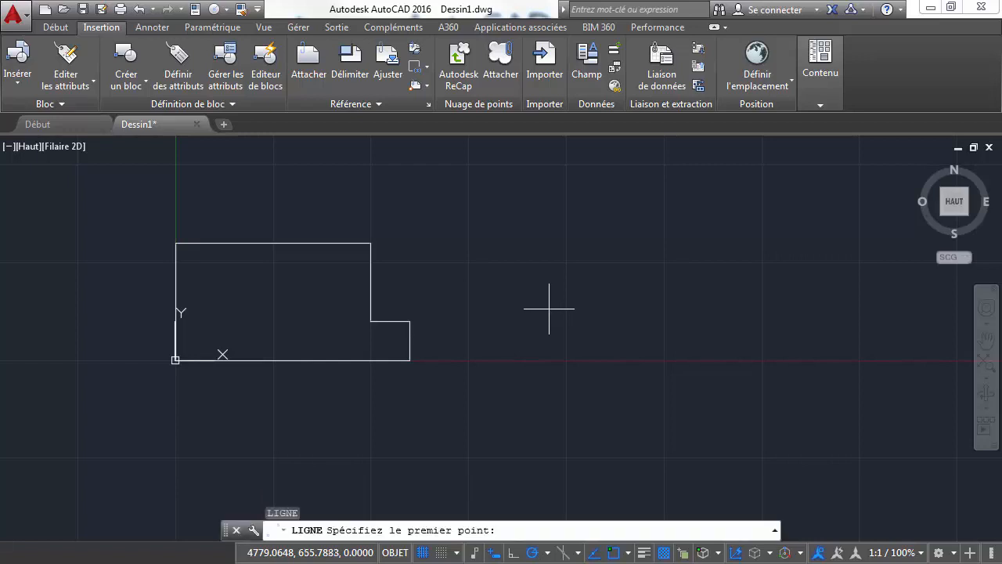
{"action": "left_click", "coordinate": [505, 360]}
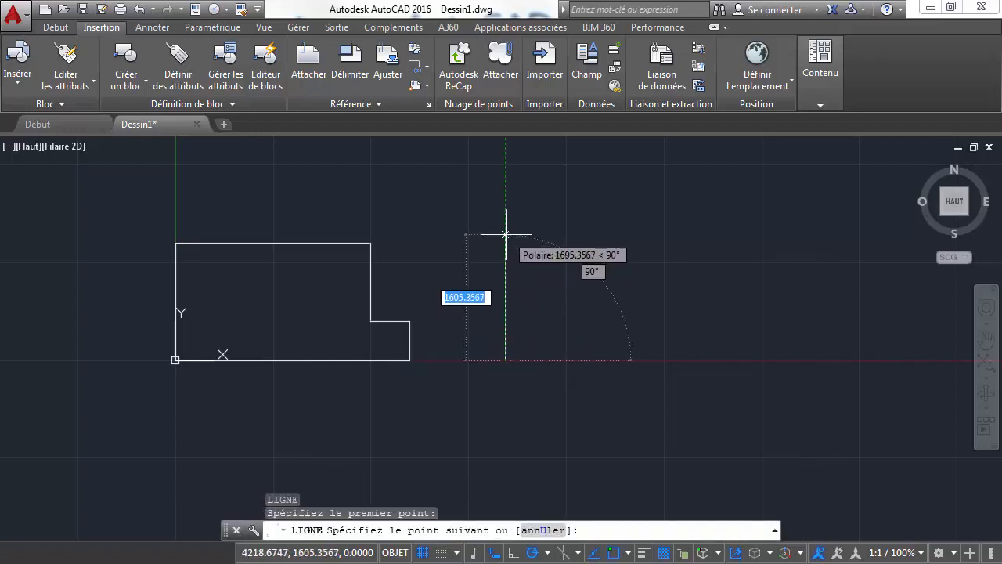
{"action": "type", "text": "15"}
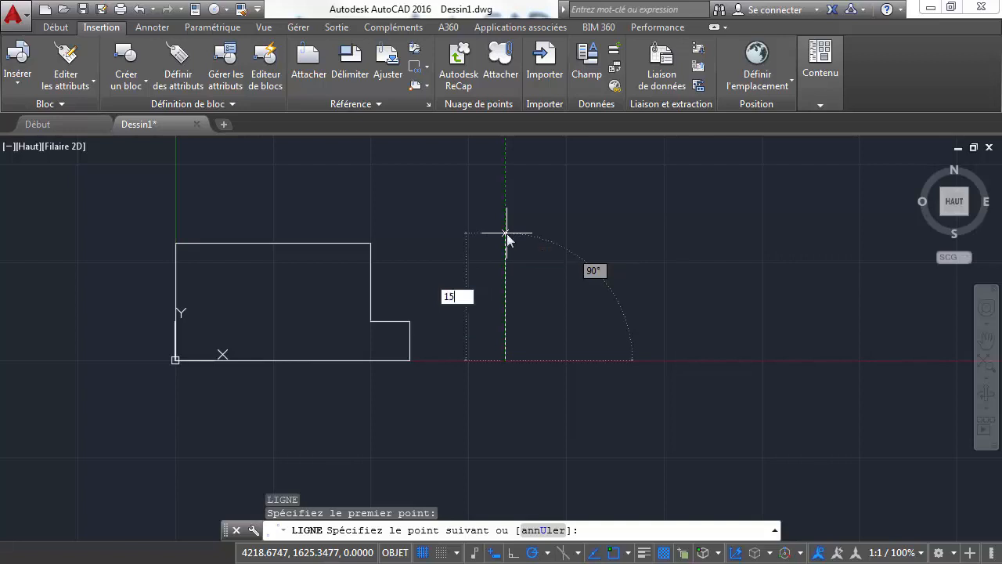
{"action": "type", "text": "00"}
{"action": "key", "text": "Return"}
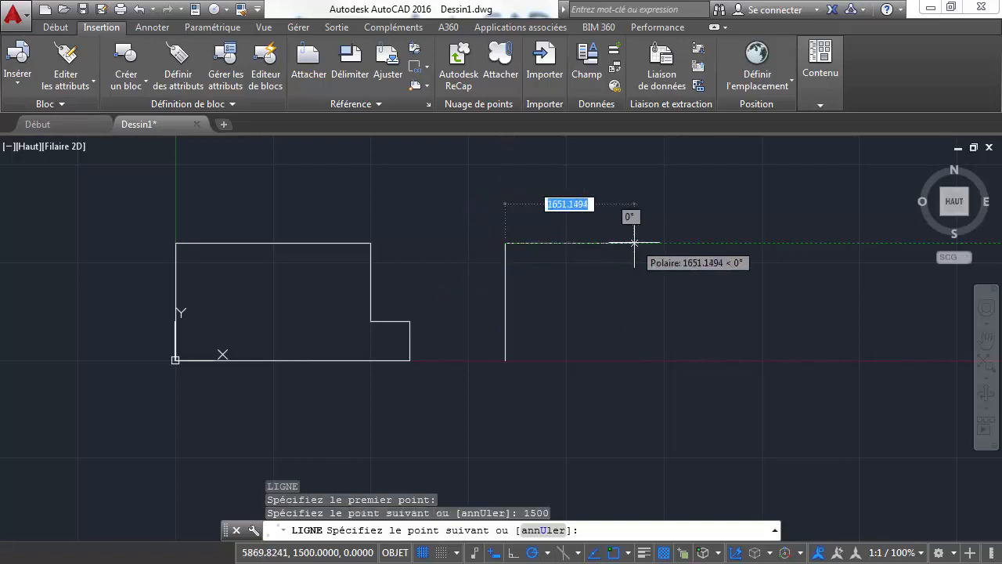
{"action": "type", "text": "2500"}
{"action": "key", "text": "Return"}
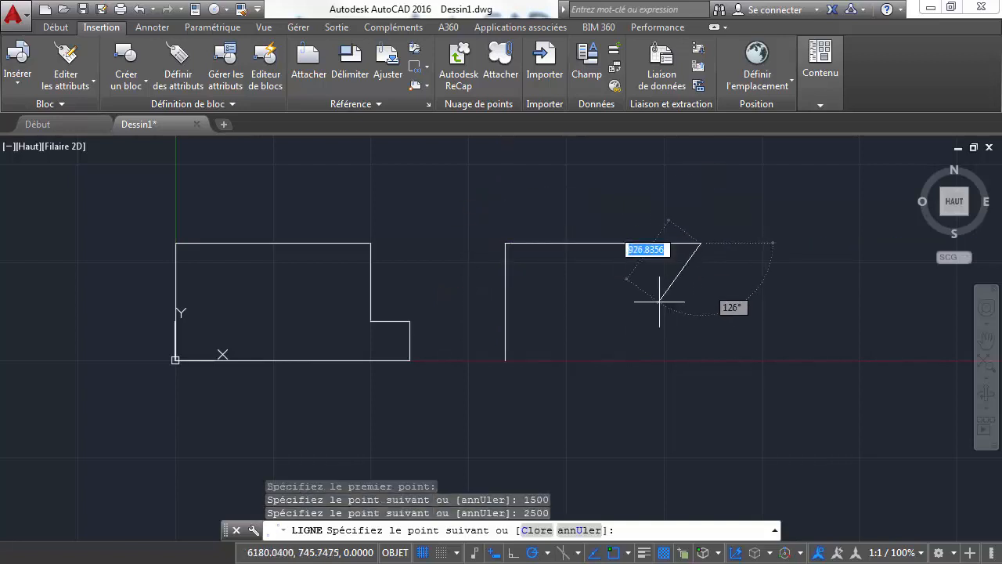
Continue the second outline 500 down, 500 in positive X and 1000 down, and close it back at its starting point
{"action": "type", "text": "5"}
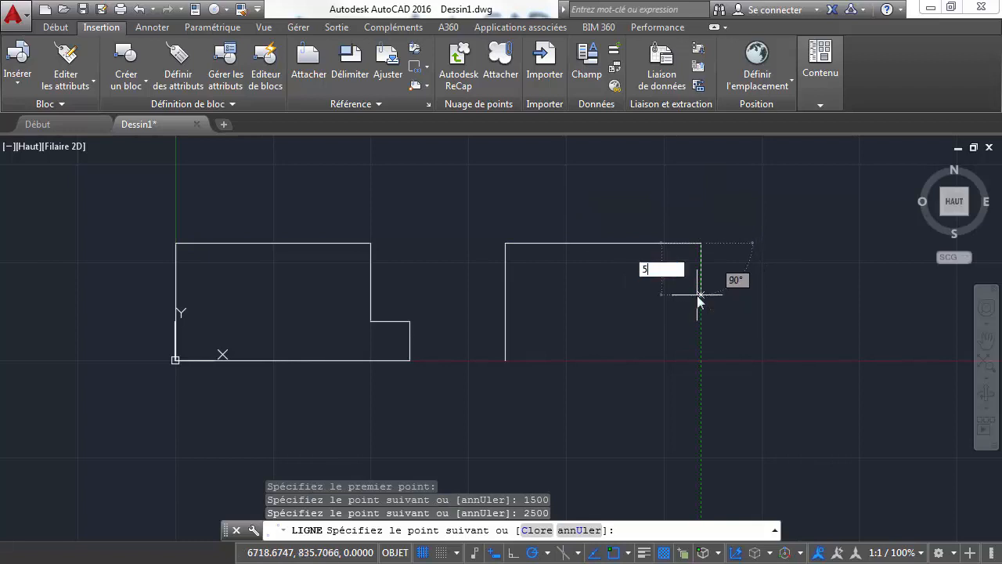
{"action": "type", "text": "00"}
{"action": "key", "text": "Return"}
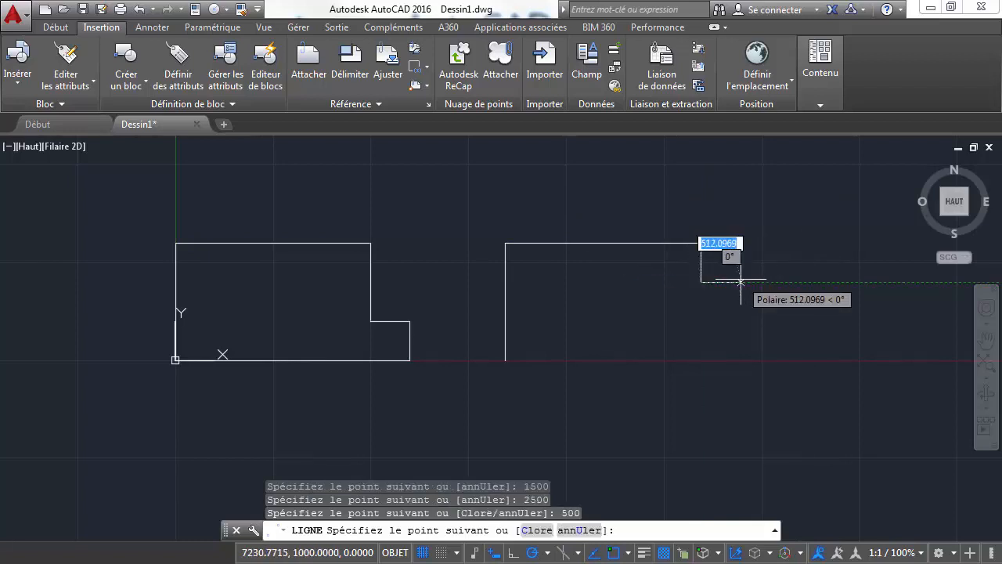
{"action": "type", "text": "500"}
{"action": "key", "text": "Return"}
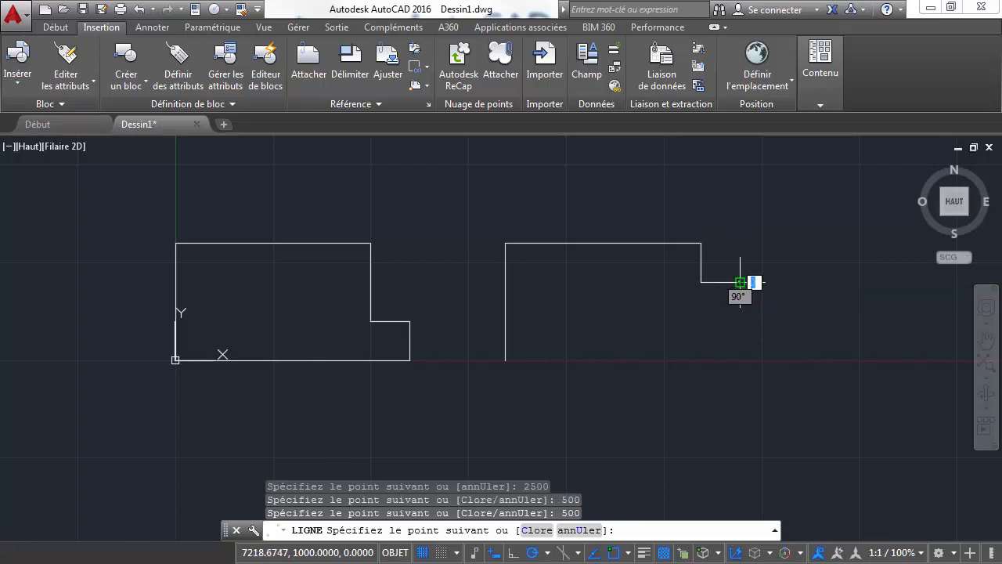
{"action": "type", "text": "1000"}
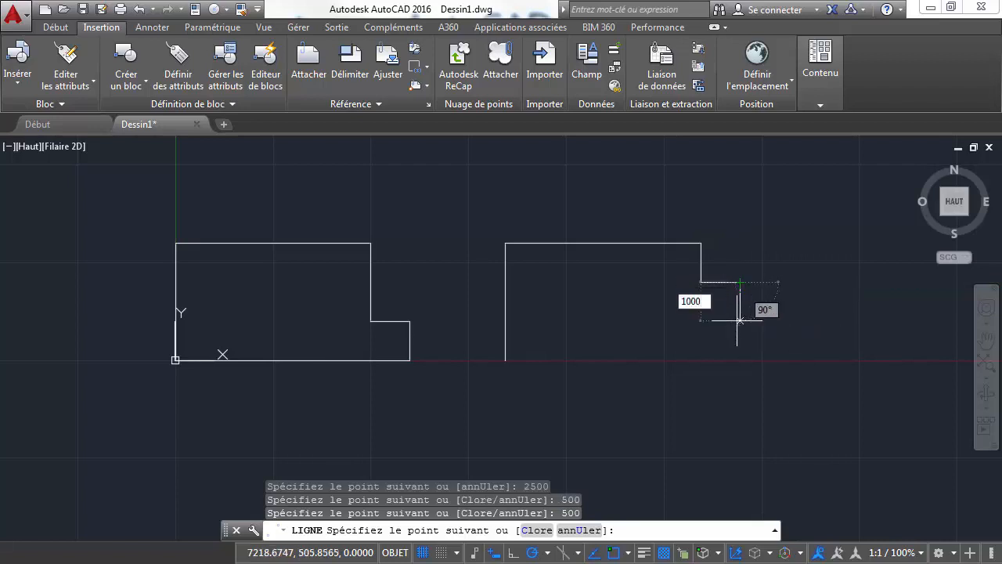
{"action": "key", "text": "Return"}
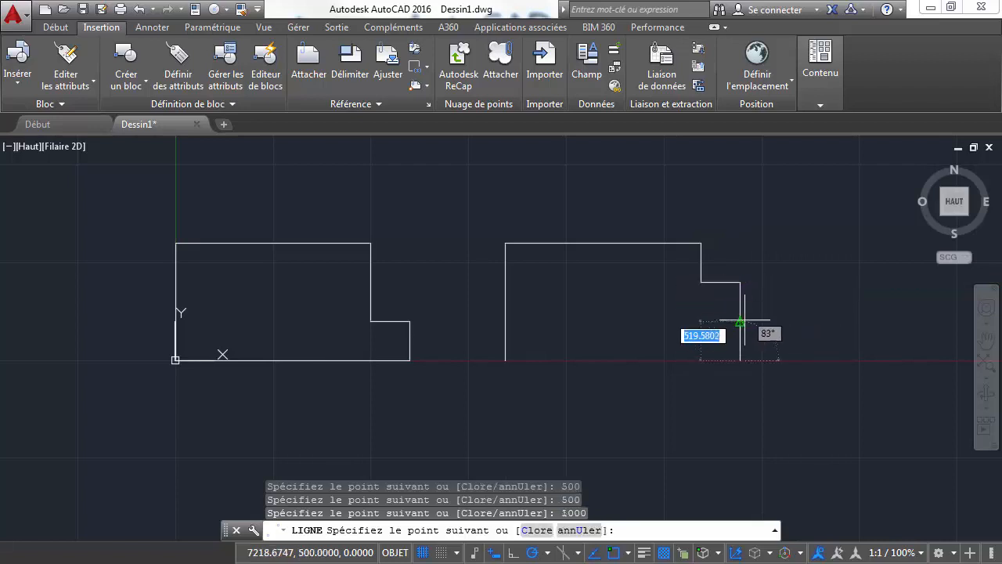
{"action": "left_click", "coordinate": [505, 361]}
{"action": "key", "text": "Escape"}
{"action": "key", "text": "Escape"}
{"action": "key", "text": "Escape"}
{"action": "key", "text": "Escape"}
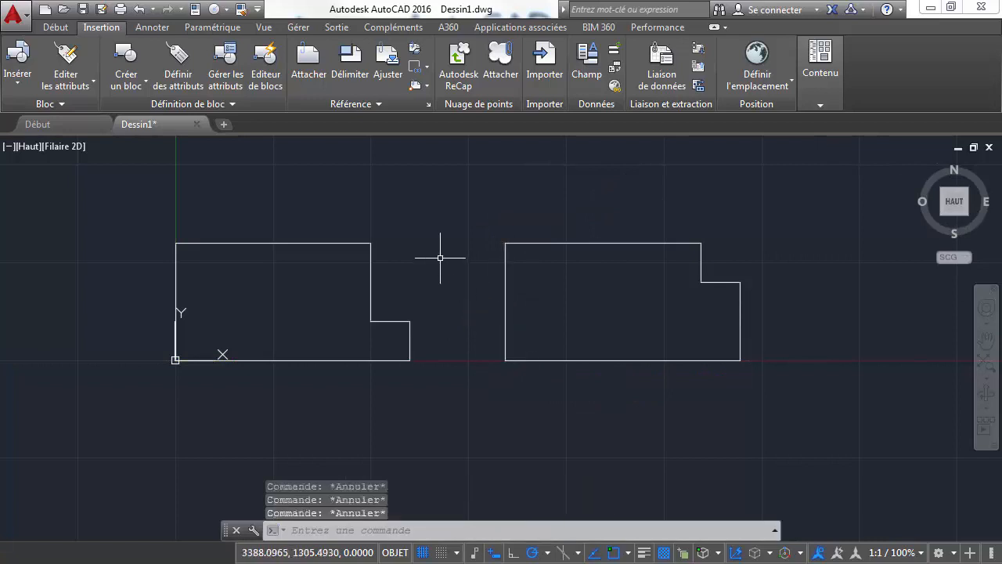
Start a new block definition and name it "Bloc Formation AutoCAD 201_1"
{"action": "left_click", "coordinate": [138, 92]}
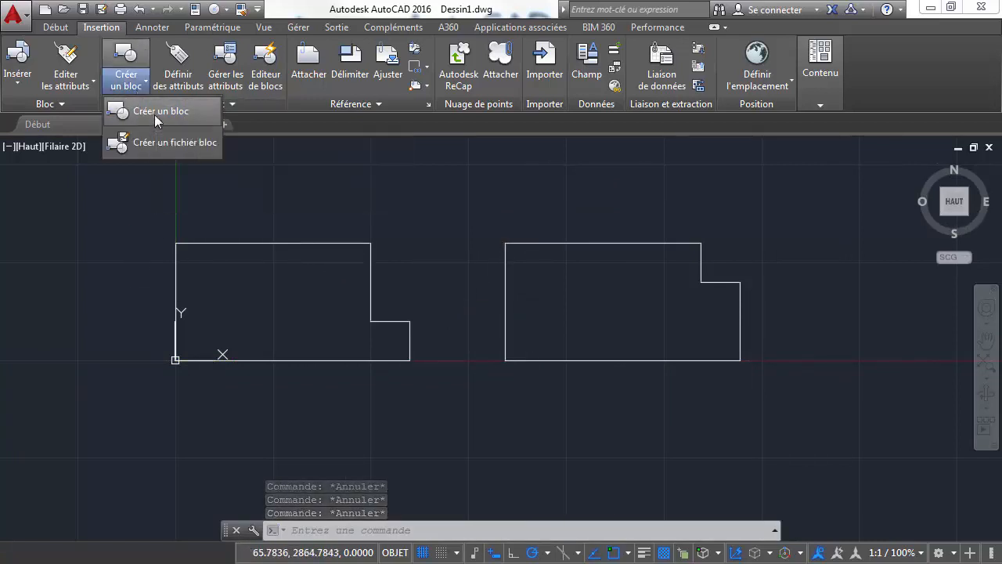
{"action": "left_click", "coordinate": [154, 114]}
{"action": "left_click", "coordinate": [486, 172]}
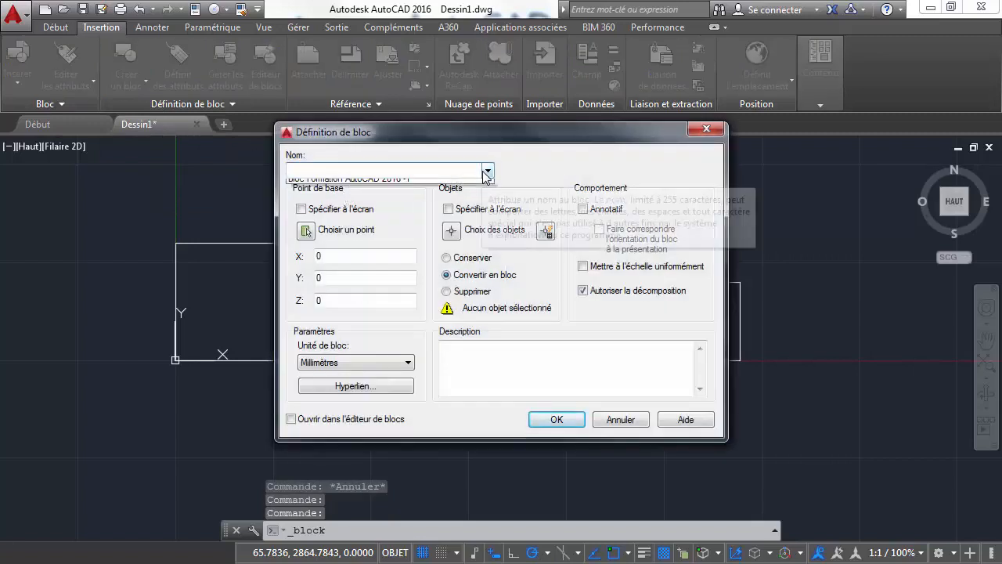
{"action": "left_click", "coordinate": [485, 172]}
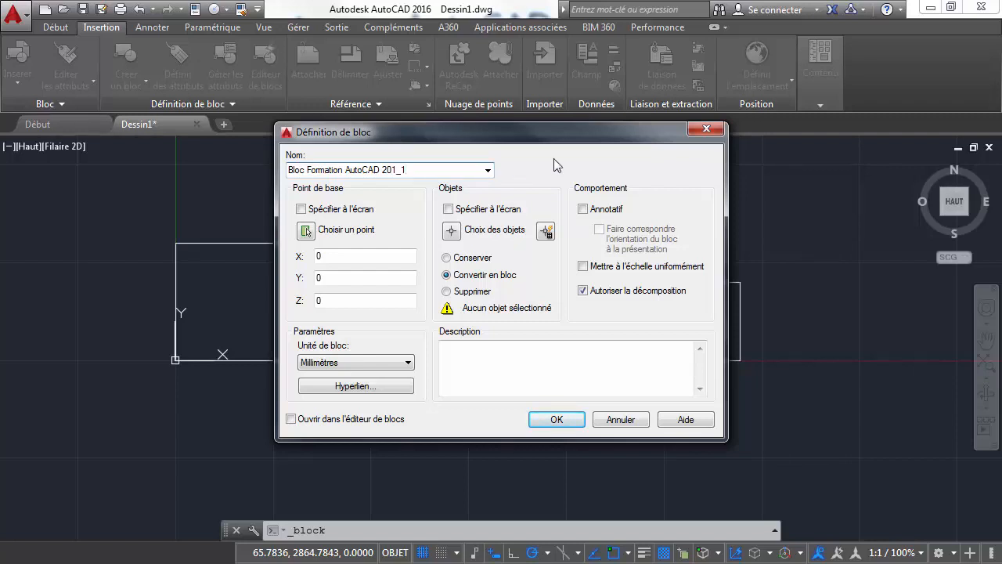
Choose all the lines of the outline at the origin as the block's objects and create the block with millimetres as its unit
{"action": "left_click", "coordinate": [451, 230]}
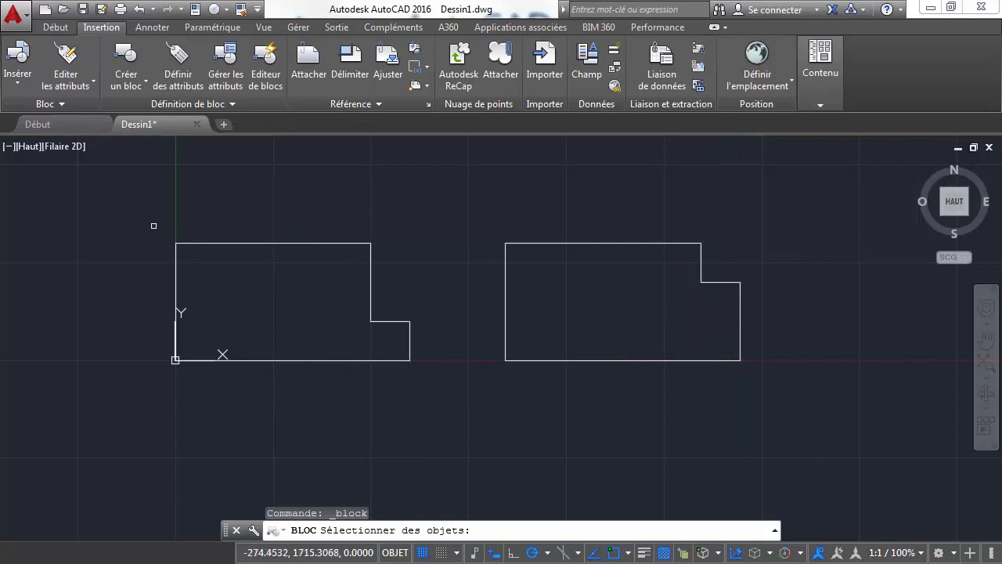
{"action": "left_click", "coordinate": [153, 226]}
{"action": "left_click", "coordinate": [437, 372]}
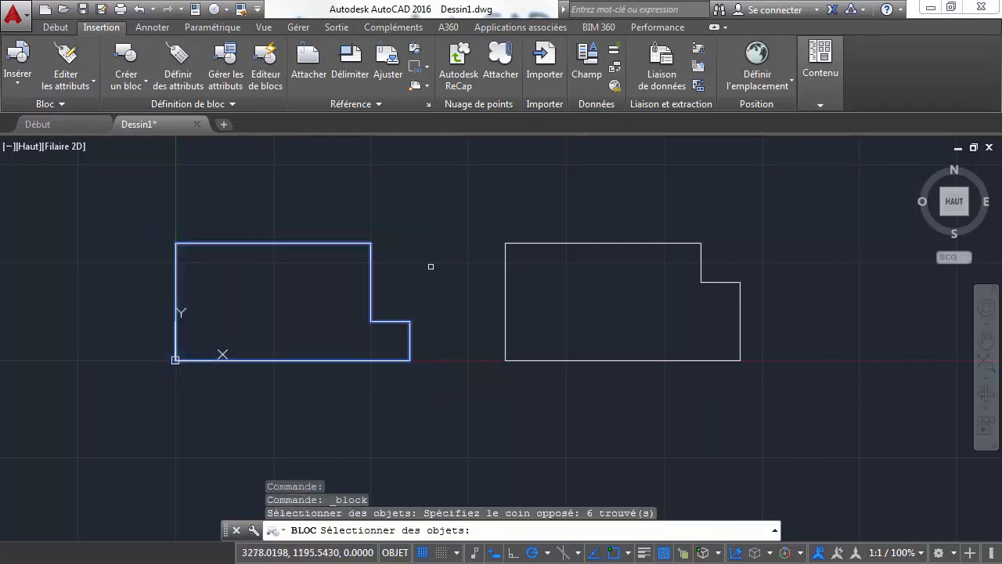
{"action": "key", "text": "Return"}
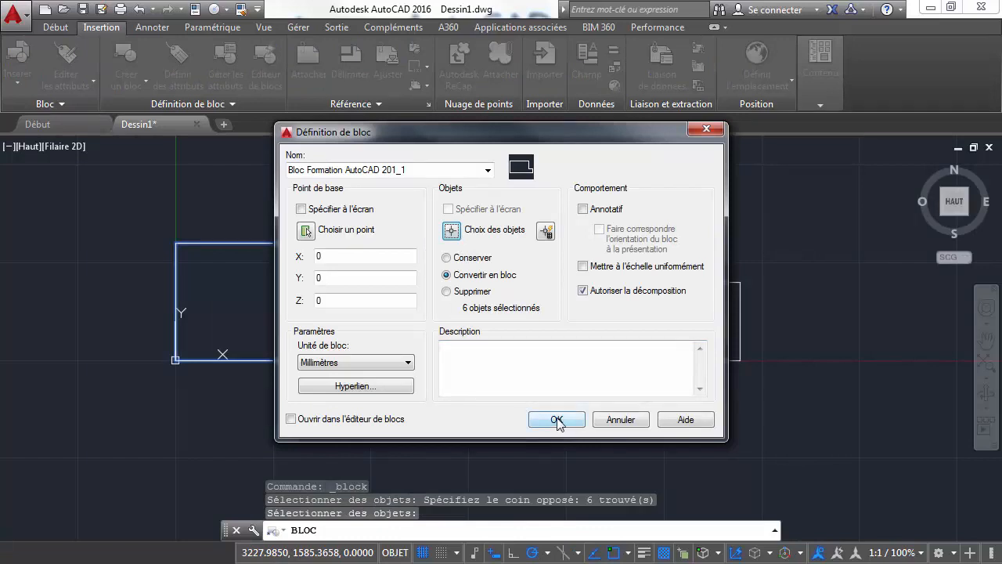
{"action": "left_click", "coordinate": [408, 364]}
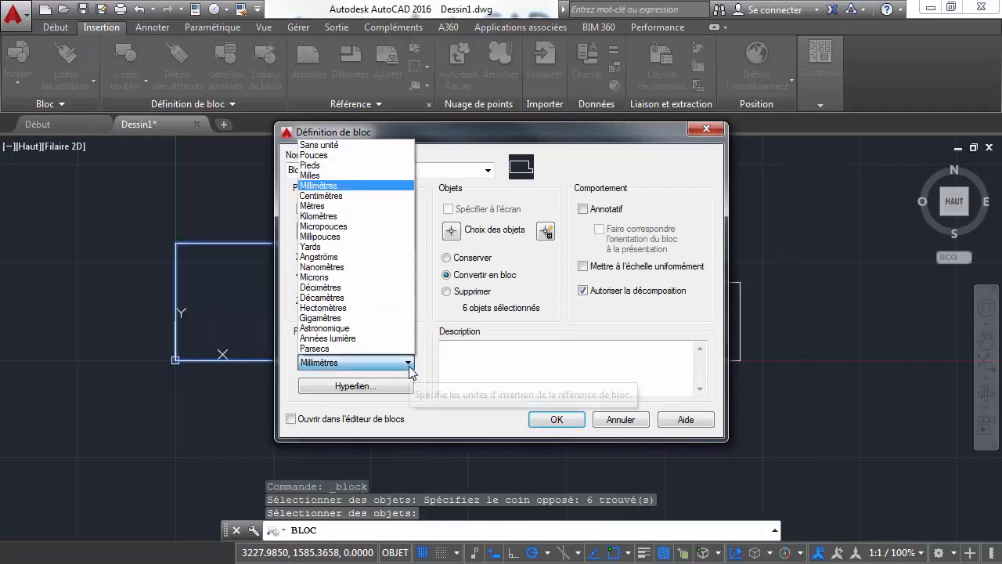
{"action": "left_click", "coordinate": [408, 365]}
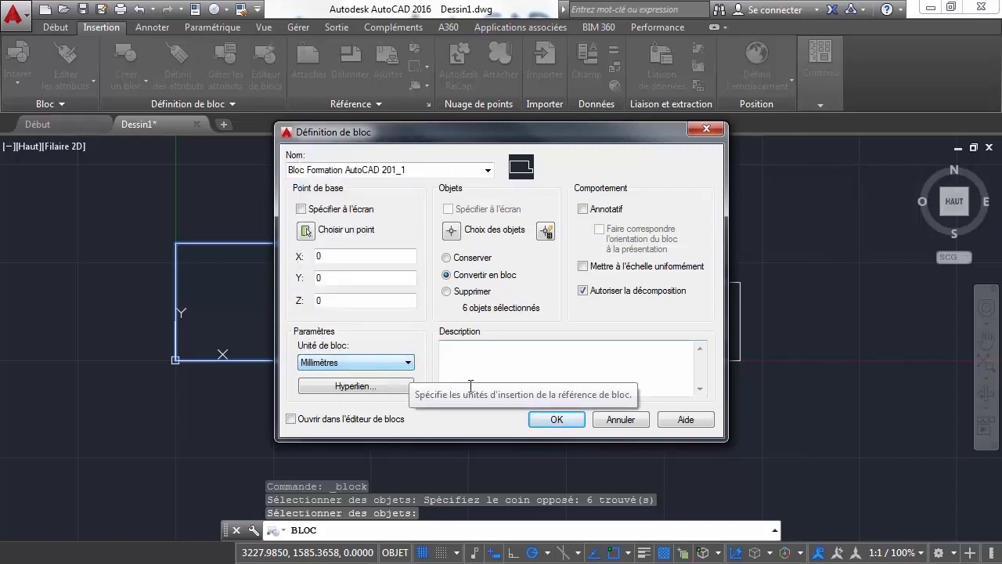
{"action": "left_click", "coordinate": [553, 421]}
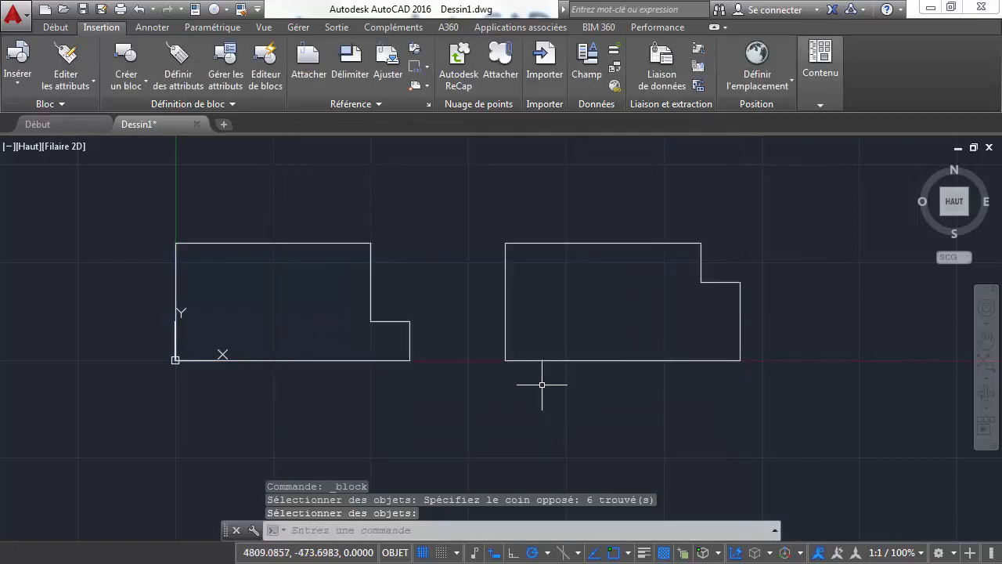
Start another block definition and name it "Bloc Formation AutoCAD 2016_2"
{"action": "left_click", "coordinate": [123, 71]}
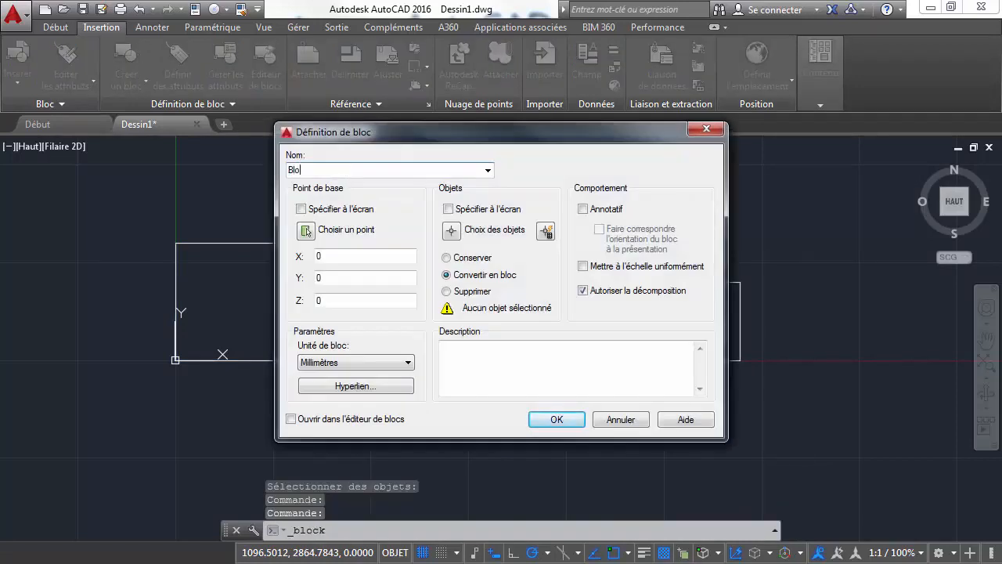
{"action": "type", "text": "Bloc Forma"}
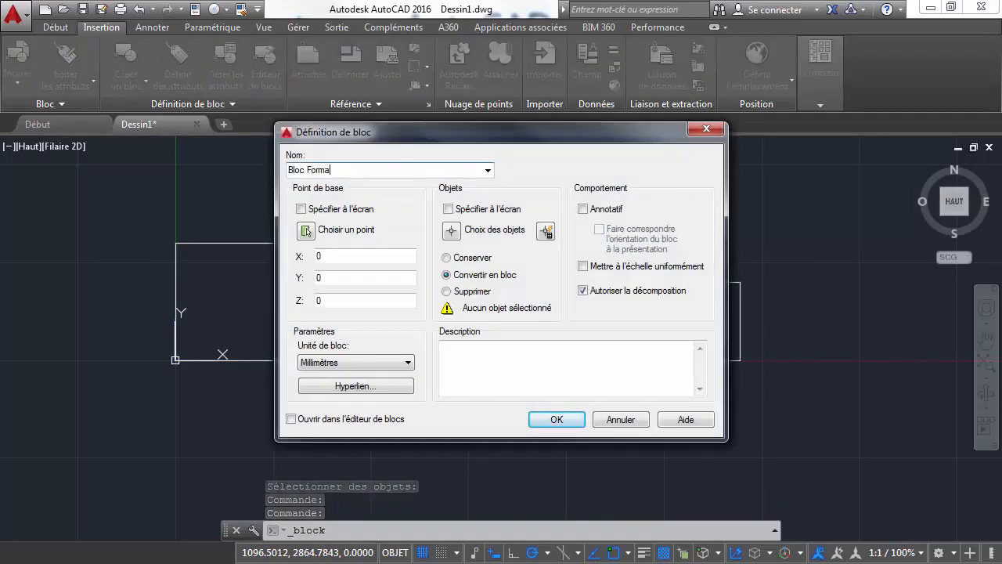
{"action": "type", "text": "tion Tur"}
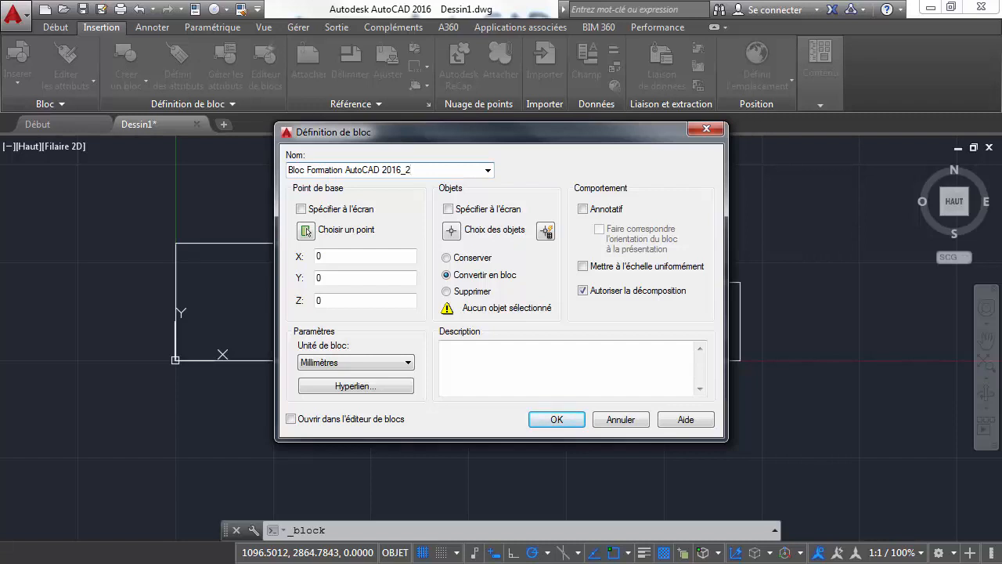
Choose all the lines of the second outline, away from the origin, as the block's objects and create the block
{"action": "left_click", "coordinate": [451, 230]}
{"action": "left_click", "coordinate": [487, 226]}
{"action": "left_click", "coordinate": [784, 384]}
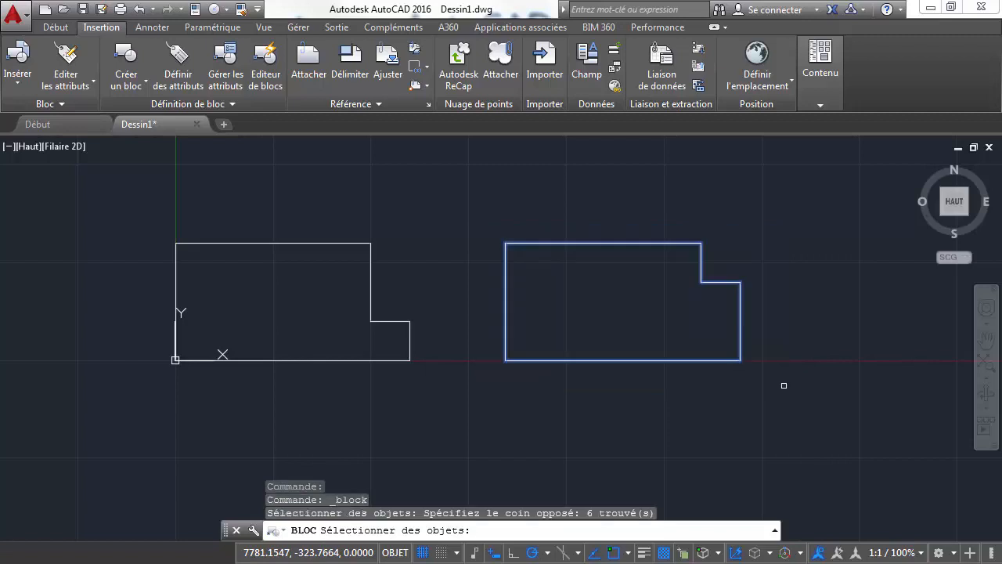
{"action": "key", "text": "Return"}
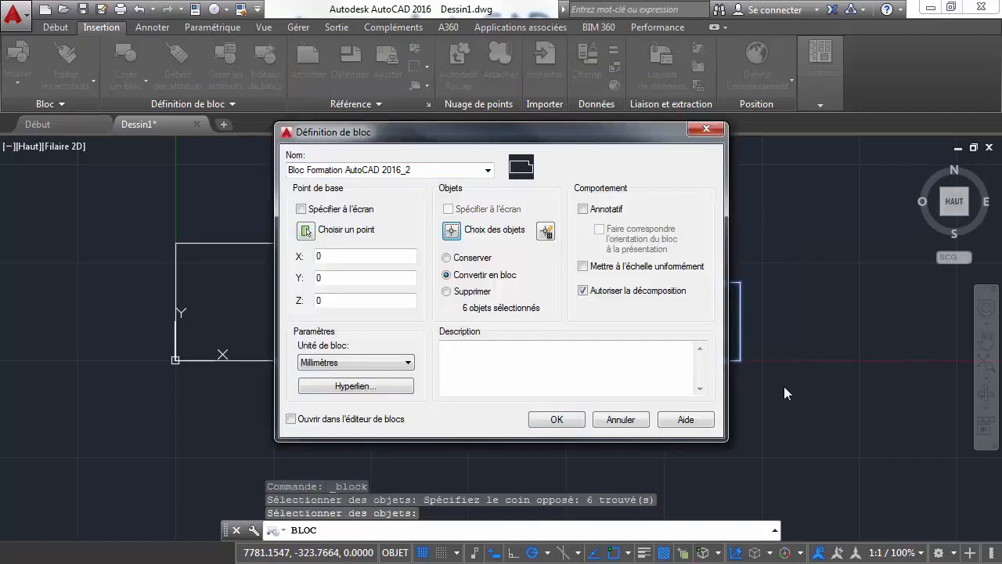
{"action": "left_click", "coordinate": [556, 419]}
{"action": "key", "text": "Escape"}
{"action": "key", "text": "Escape"}
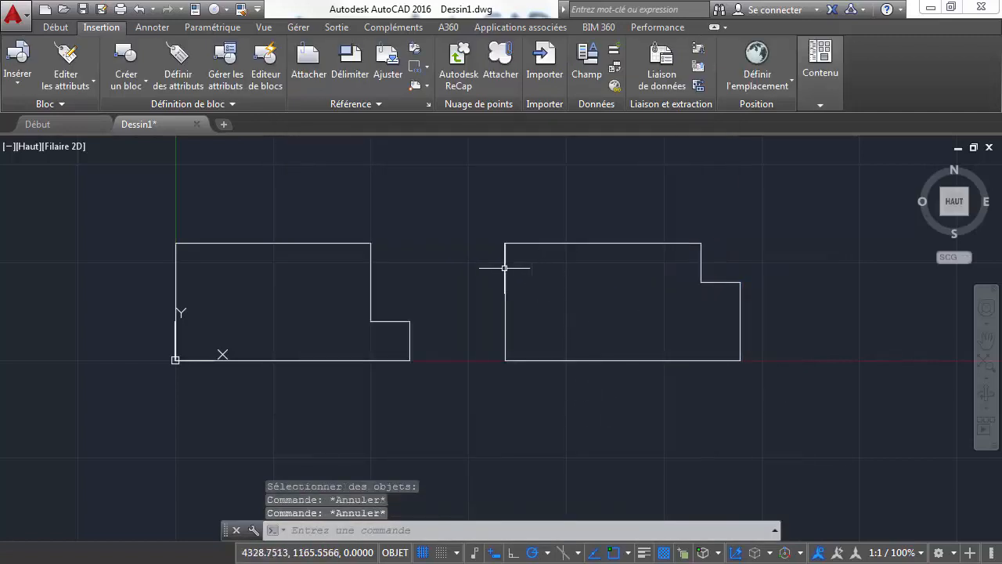
Delete both block outlines from the drawing area
{"action": "left_click", "coordinate": [147, 217]}
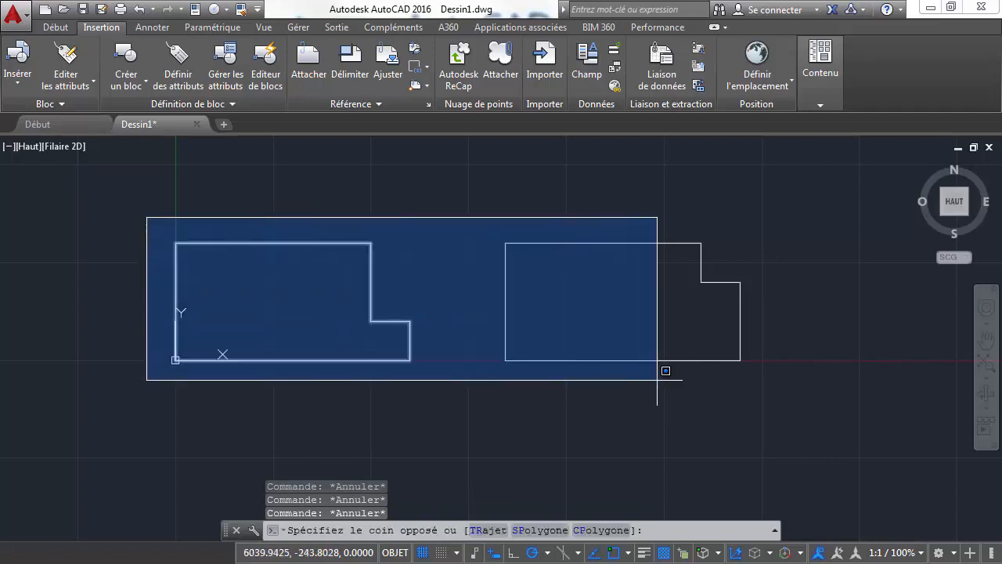
{"action": "left_click", "coordinate": [789, 395]}
{"action": "key", "text": "Delete"}
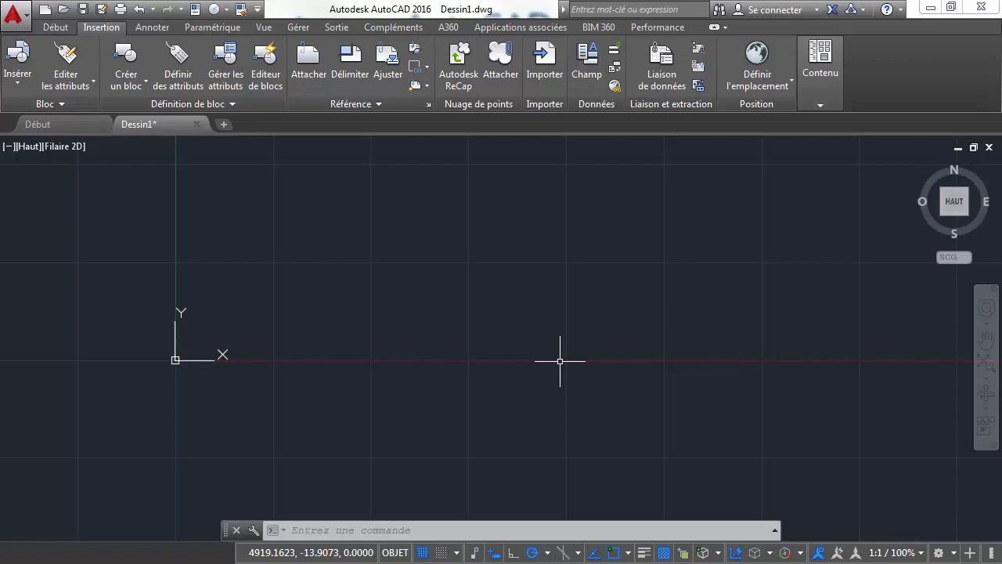
Open DesignCenter and display the content categories of the open drawing Dessin1.dwg
{"action": "left_click", "coordinate": [821, 110]}
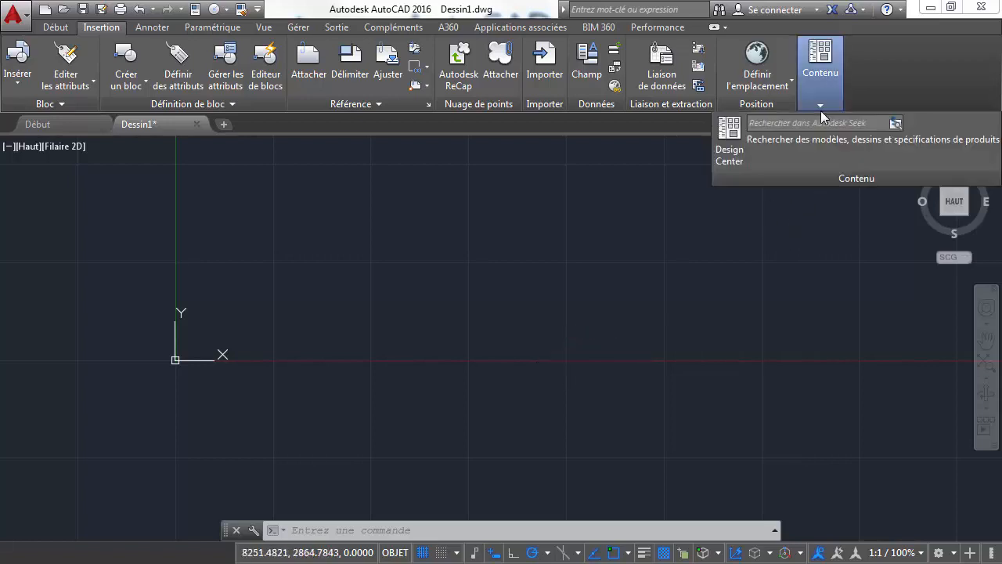
{"action": "left_click", "coordinate": [733, 156]}
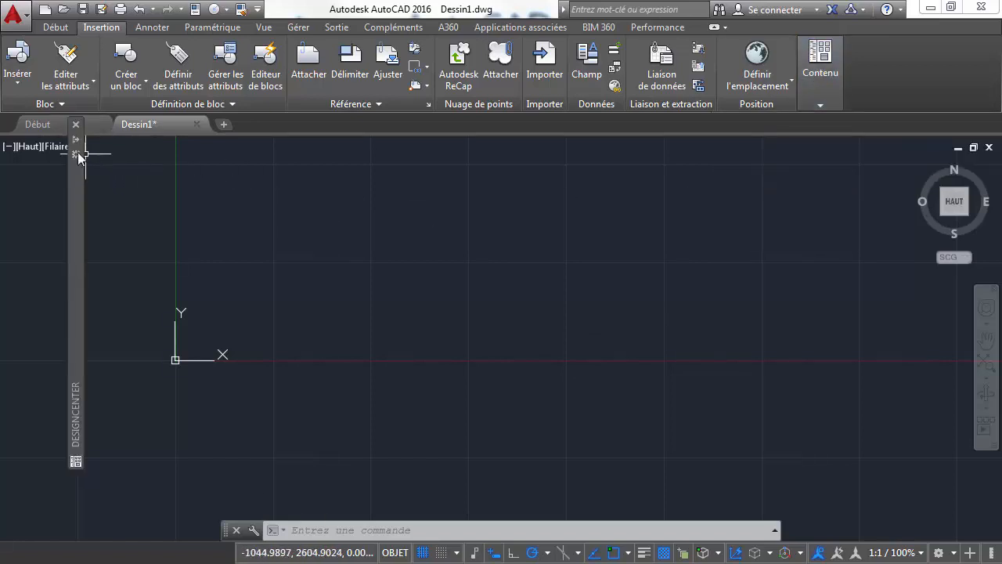
{"action": "mouse_move", "coordinate": [79, 146]}
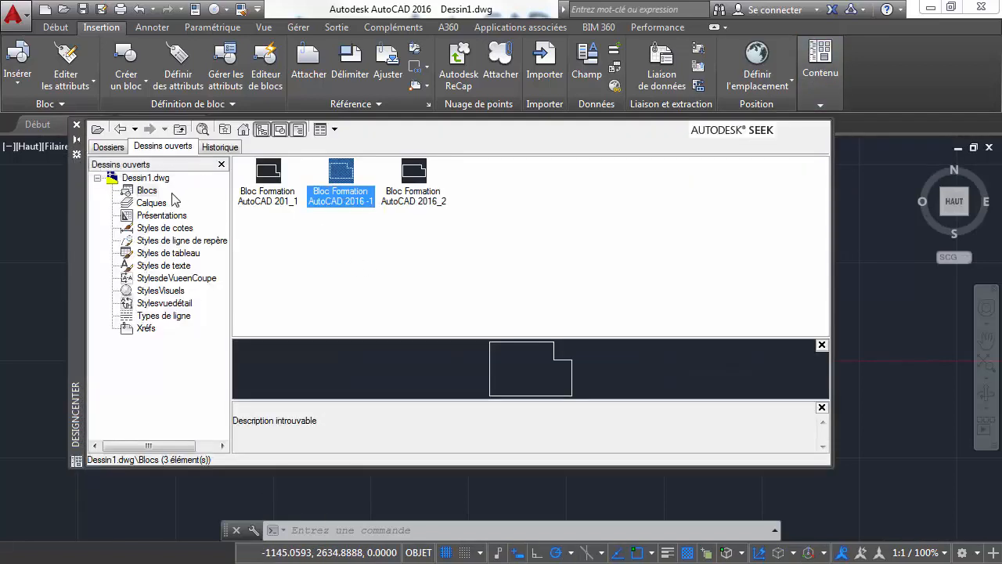
{"action": "left_click", "coordinate": [147, 180]}
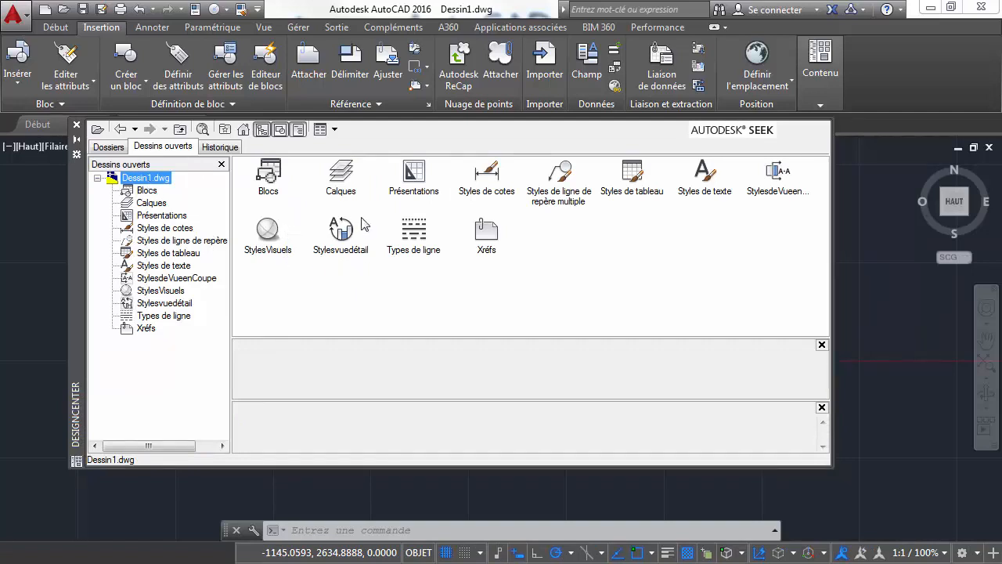
Look over the drawing's content categories, such as layouts, layers, multileader styles, table styles and text styles
{"action": "left_click", "coordinate": [484, 182]}
{"action": "left_click", "coordinate": [417, 186]}
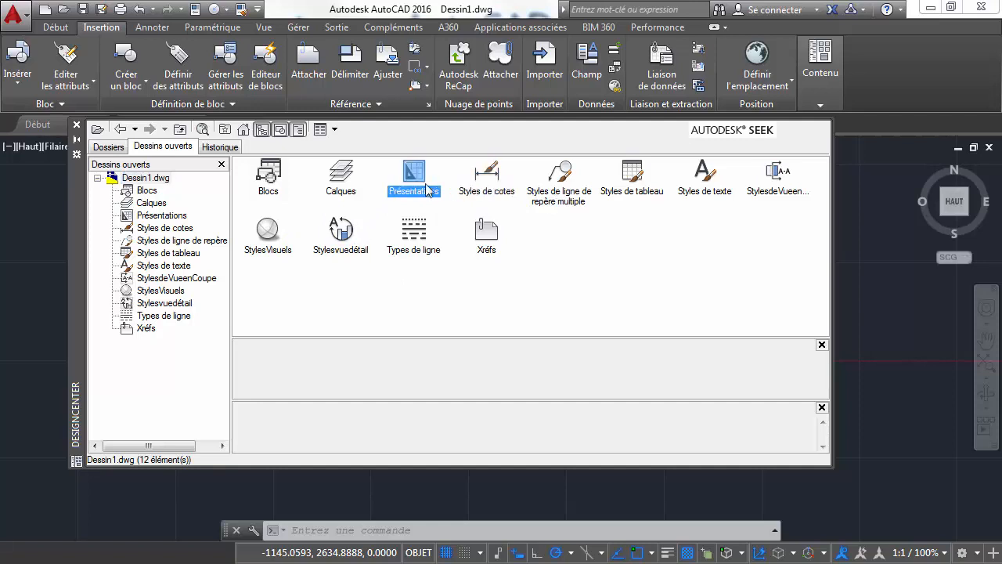
{"action": "left_click", "coordinate": [348, 182]}
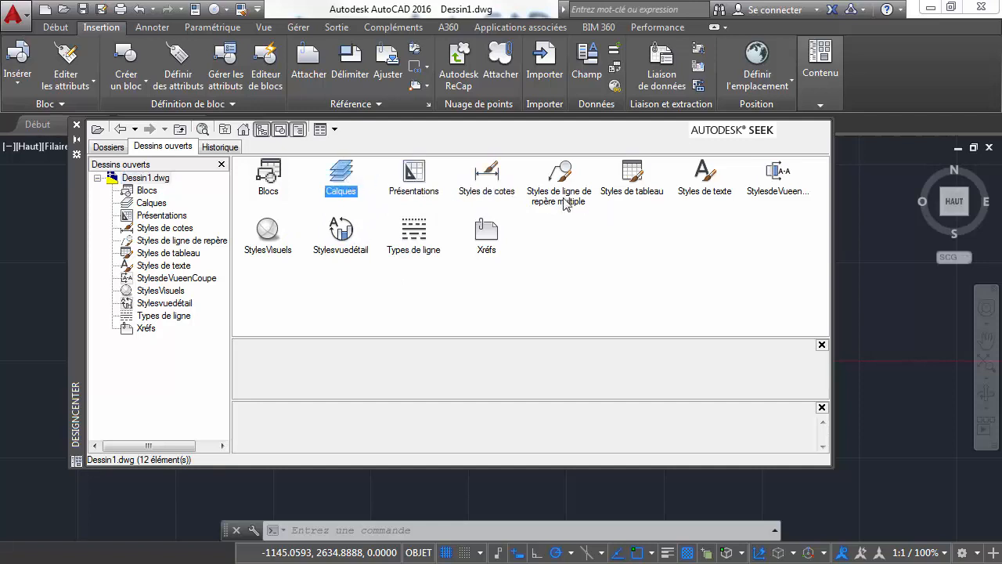
{"action": "left_click", "coordinate": [565, 201]}
{"action": "left_click", "coordinate": [635, 199]}
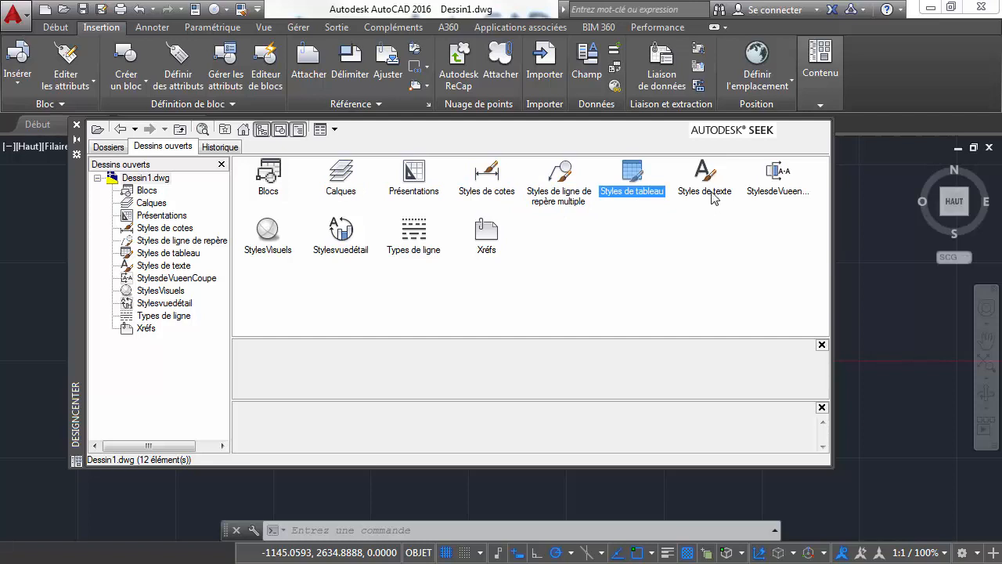
{"action": "left_click", "coordinate": [708, 193]}
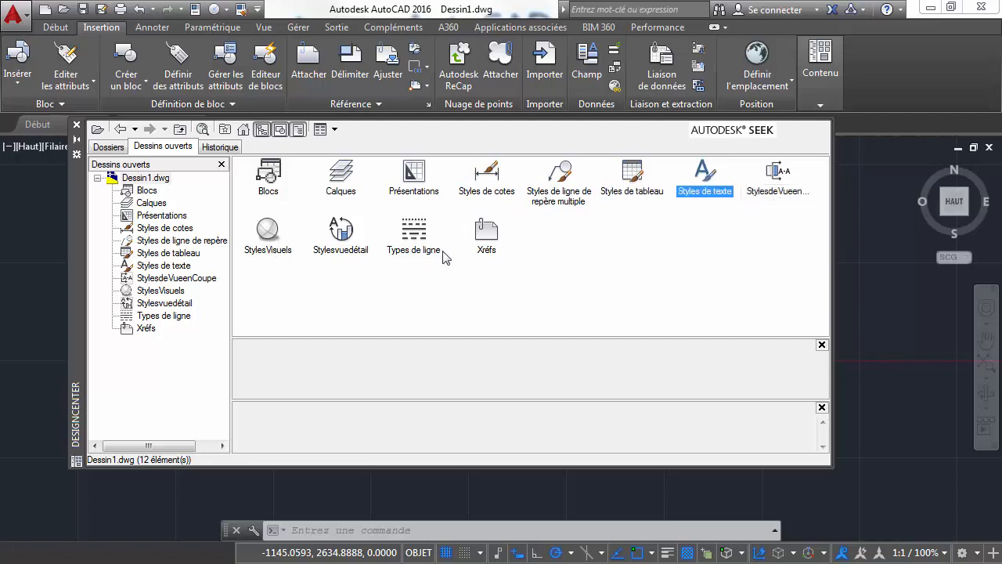
List the blocks of Dessin1.dwg in DesignCenter and preview each of them
{"action": "left_click", "coordinate": [269, 190]}
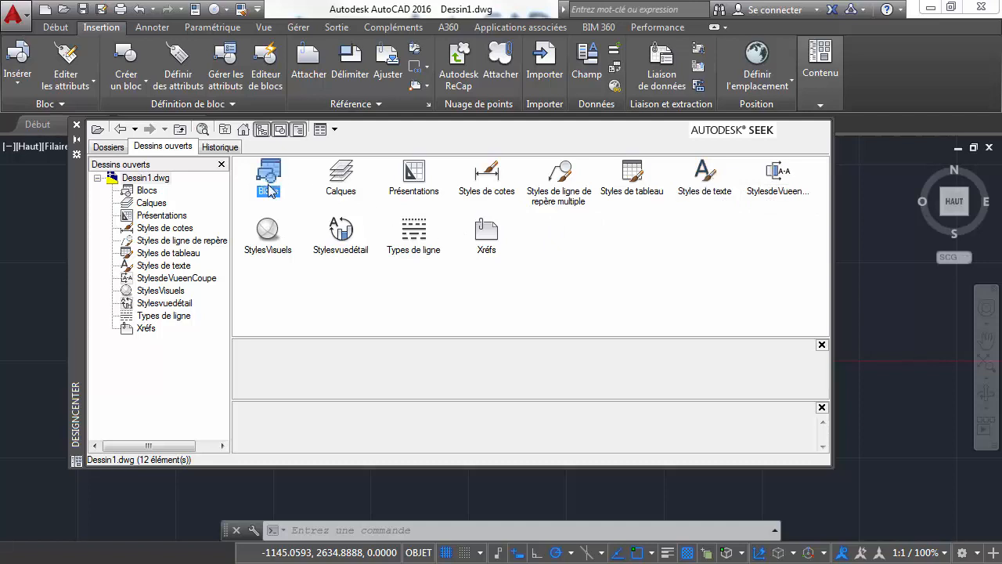
{"action": "double_click", "coordinate": [269, 185]}
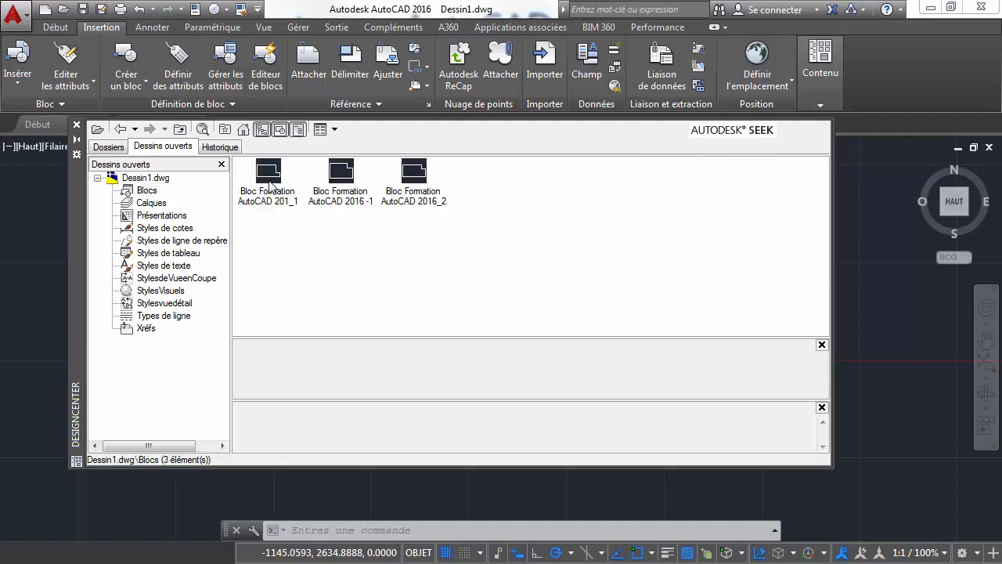
{"action": "left_click", "coordinate": [265, 189]}
{"action": "left_click", "coordinate": [335, 192]}
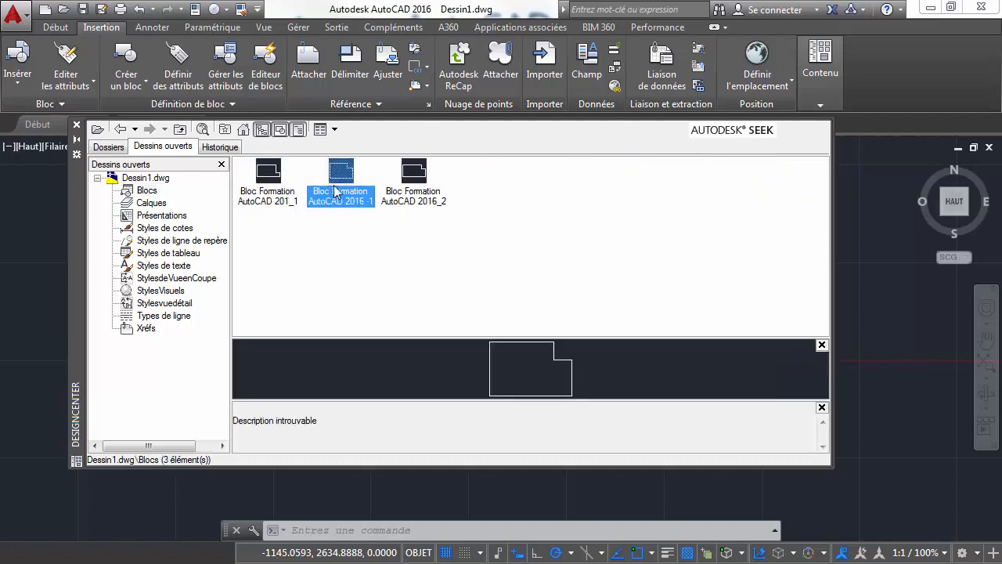
{"action": "left_click", "coordinate": [443, 198]}
{"action": "left_click", "coordinate": [352, 187]}
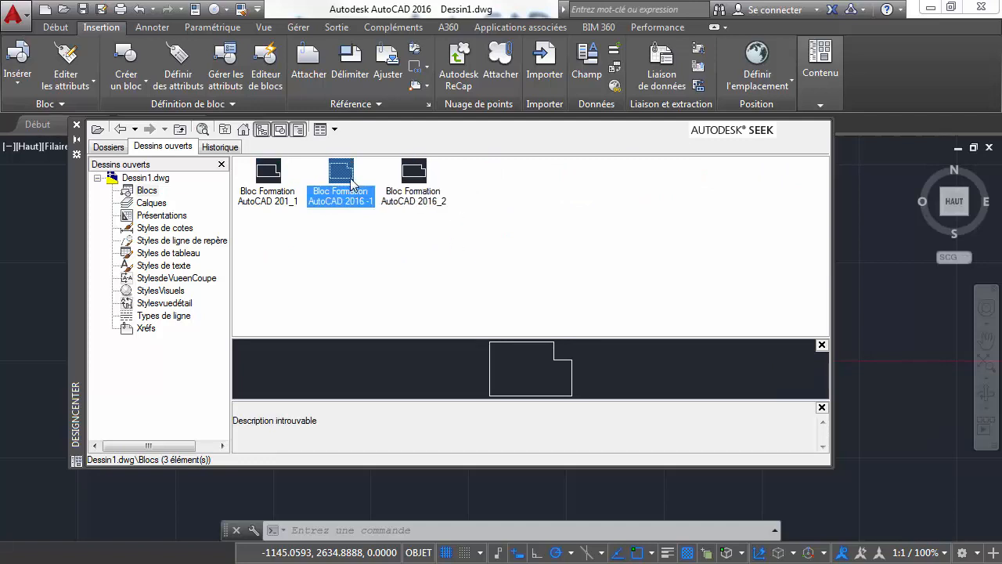
{"action": "left_click", "coordinate": [271, 181]}
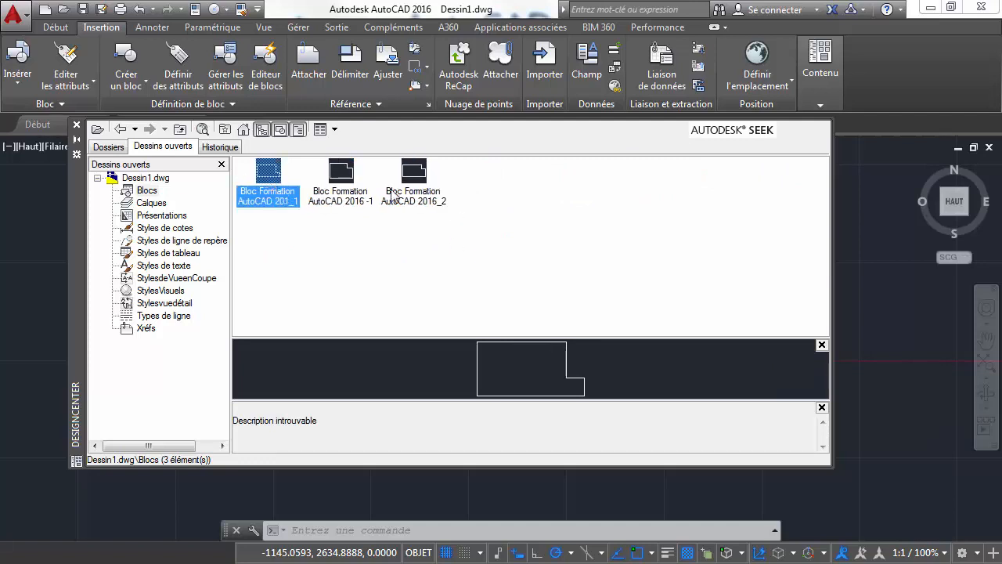
{"action": "left_click", "coordinate": [413, 188]}
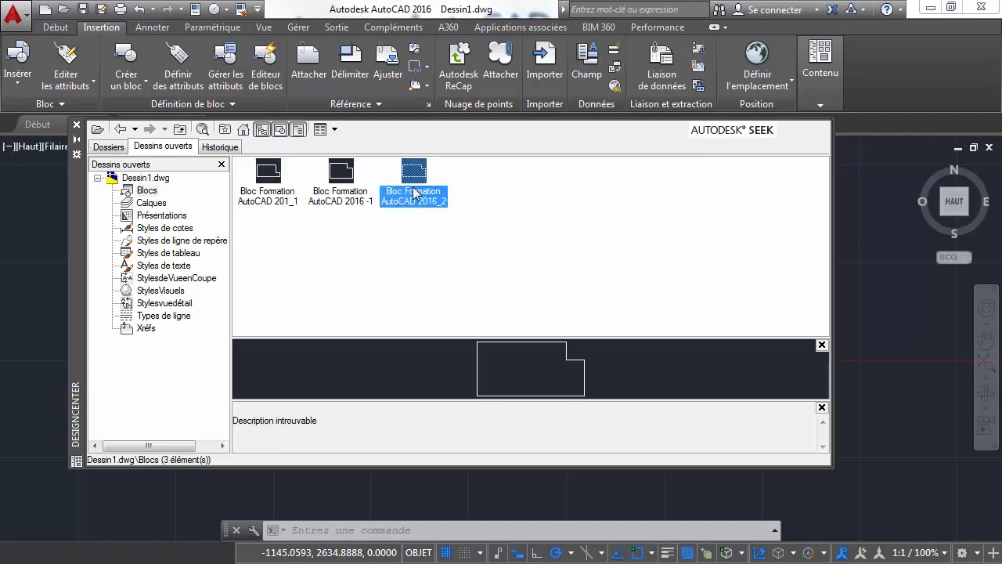
Insert the block "Bloc Formation AutoCAD 201_1" at uniform scale 1, slightly above and to the right of the origin
{"action": "left_click", "coordinate": [267, 193]}
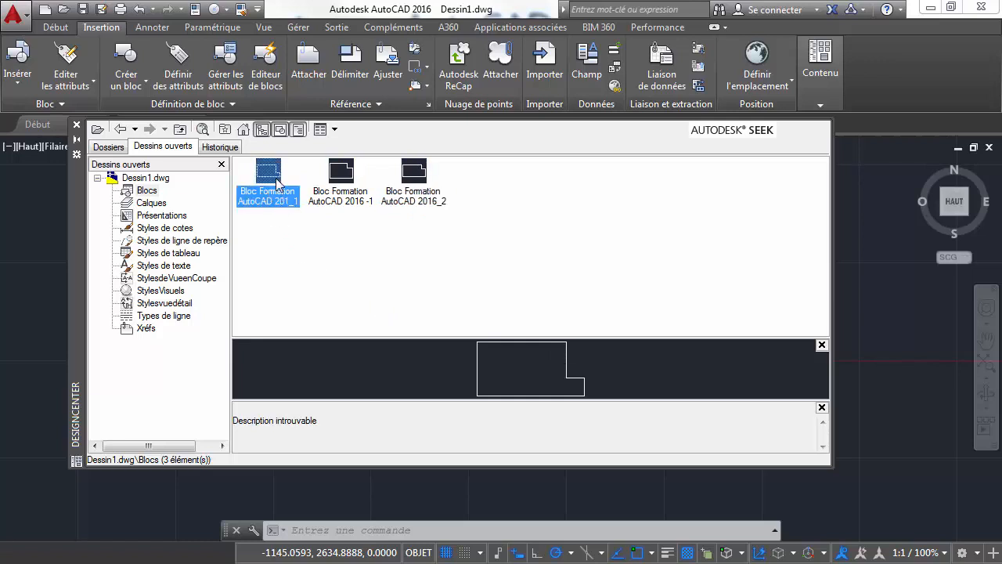
{"action": "double_click", "coordinate": [271, 182]}
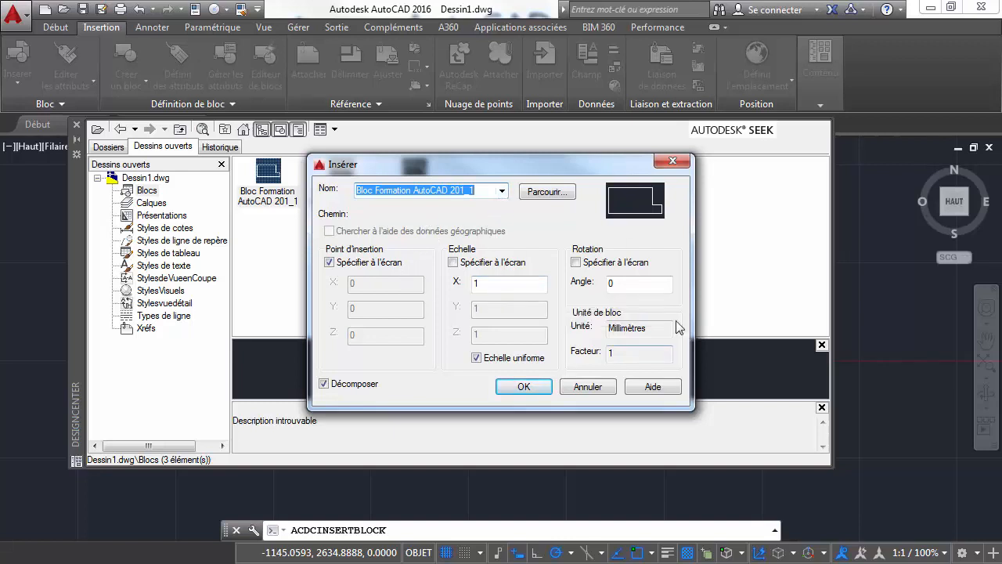
{"action": "double_click", "coordinate": [479, 282]}
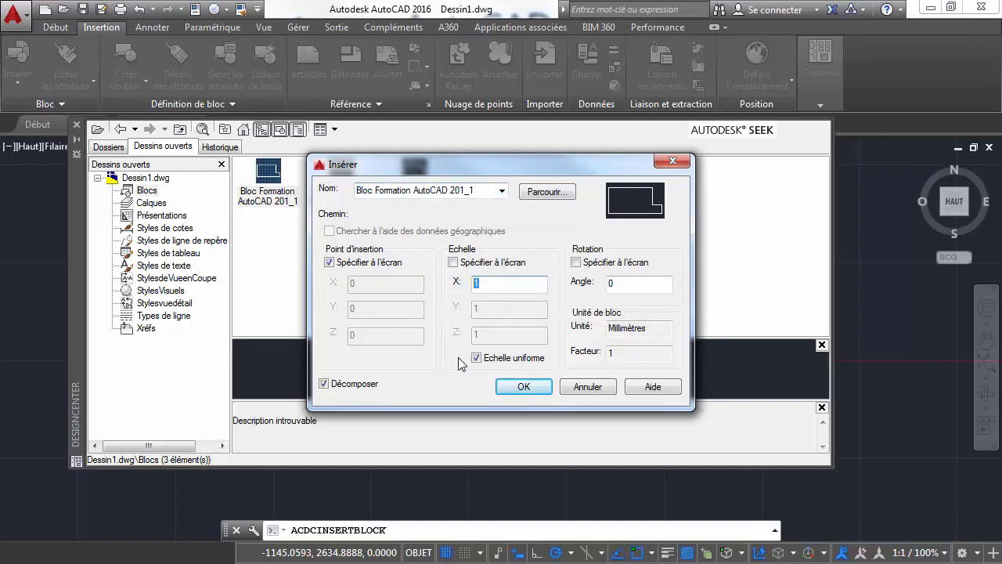
{"action": "left_click", "coordinate": [524, 387]}
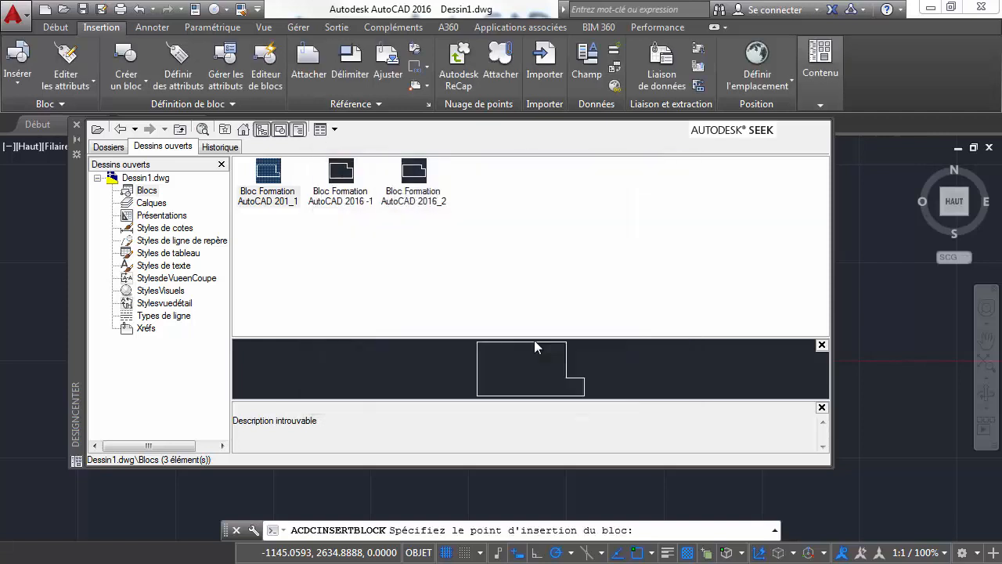
{"action": "left_click", "coordinate": [78, 141]}
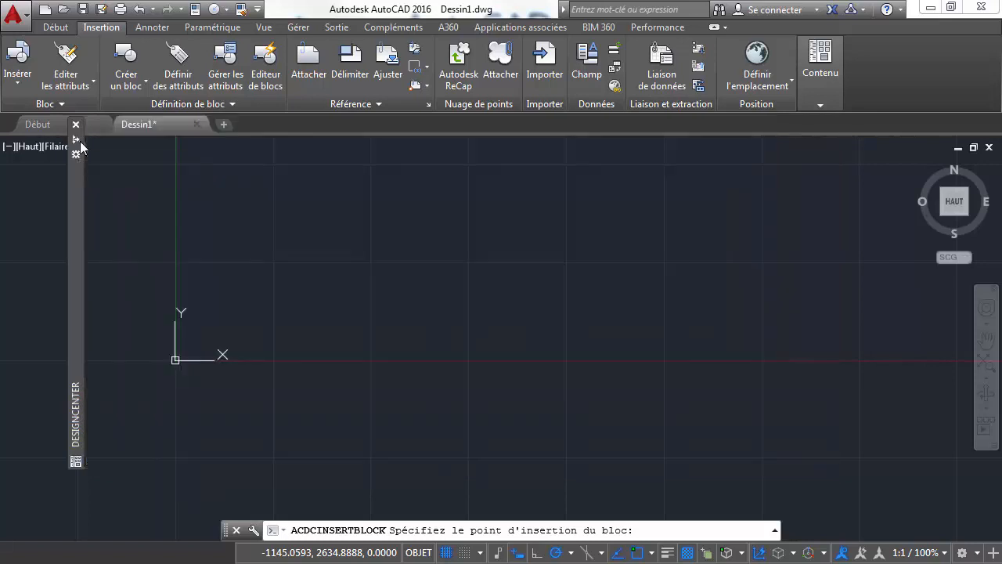
{"action": "left_click", "coordinate": [220, 335]}
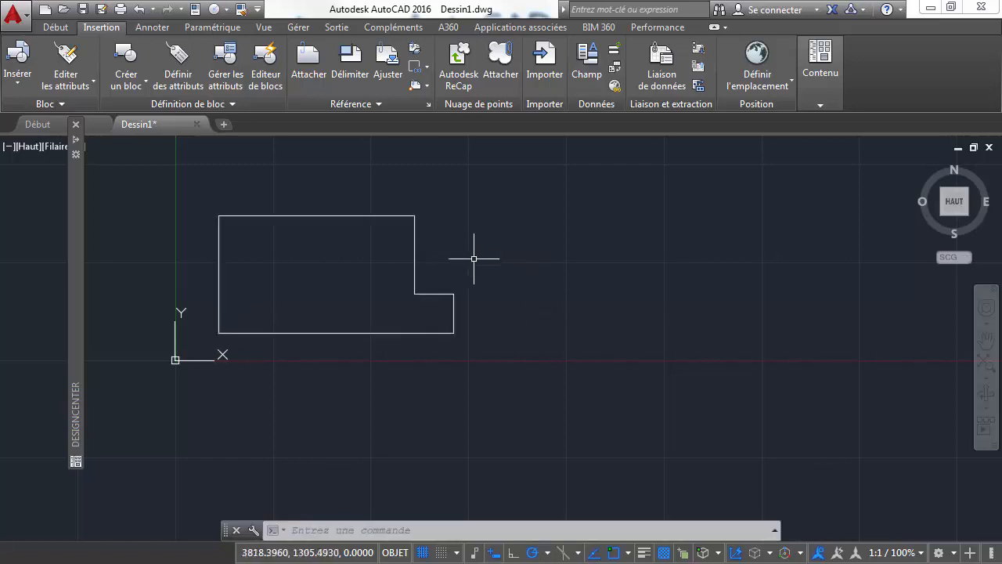
Insert "Bloc Formation AutoCAD 201_1" again at uniform scale 2, to the right of the first copy at about X 4387, Y 346
{"action": "scroll", "coordinate": [339, 274], "scroll_direction": "up", "scroll_amount": 4}
{"action": "scroll", "coordinate": [353, 269], "scroll_direction": "down", "scroll_amount": 6}
{"action": "middle_click_drag", "start_coordinate": [353, 269], "coordinate": [352, 308]}
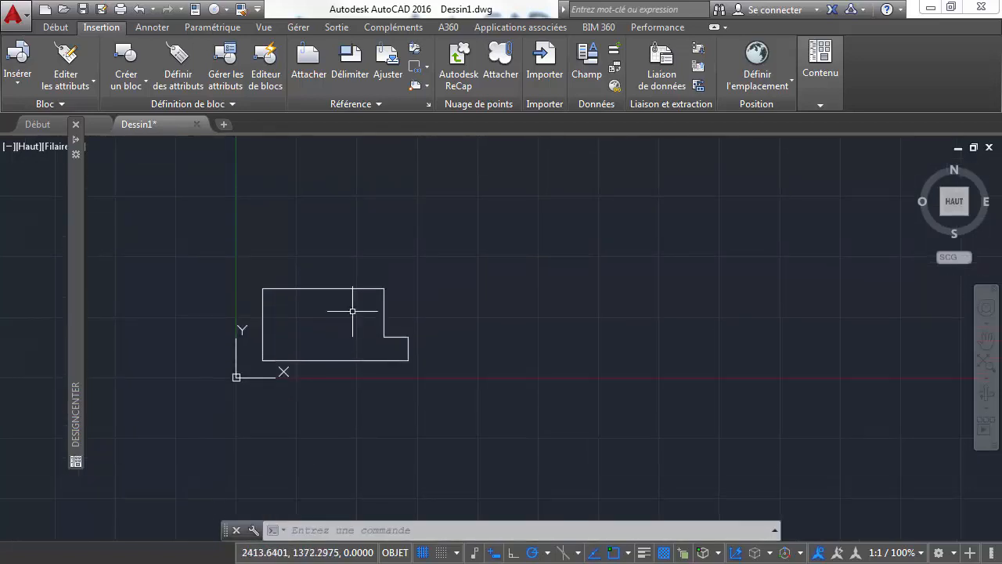
{"action": "scroll", "coordinate": [352, 309], "scroll_direction": "up", "scroll_amount": 2}
{"action": "middle_click_drag", "start_coordinate": [434, 318], "coordinate": [391, 306]}
{"action": "mouse_move", "coordinate": [78, 152]}
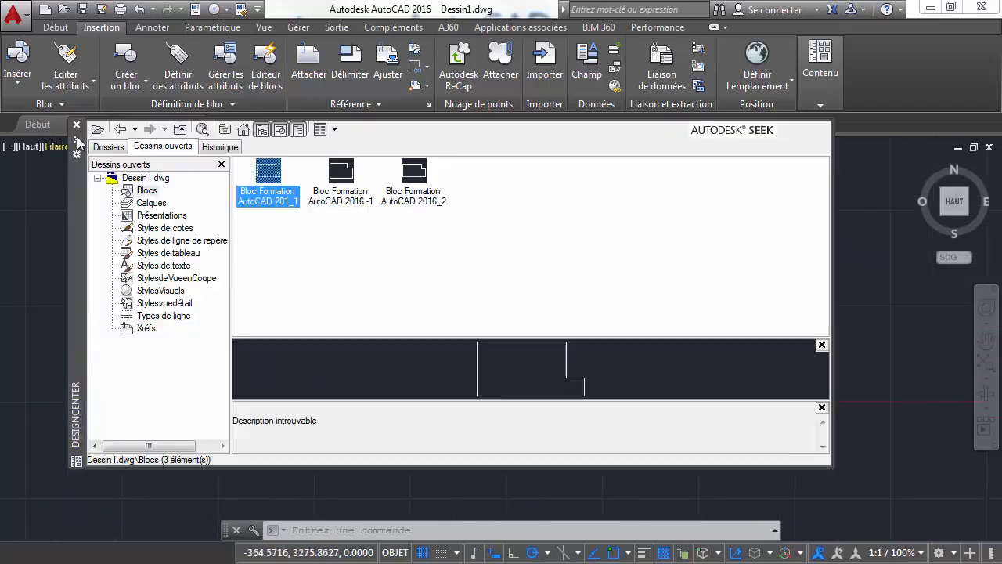
{"action": "double_click", "coordinate": [268, 174]}
{"action": "double_click", "coordinate": [494, 283]}
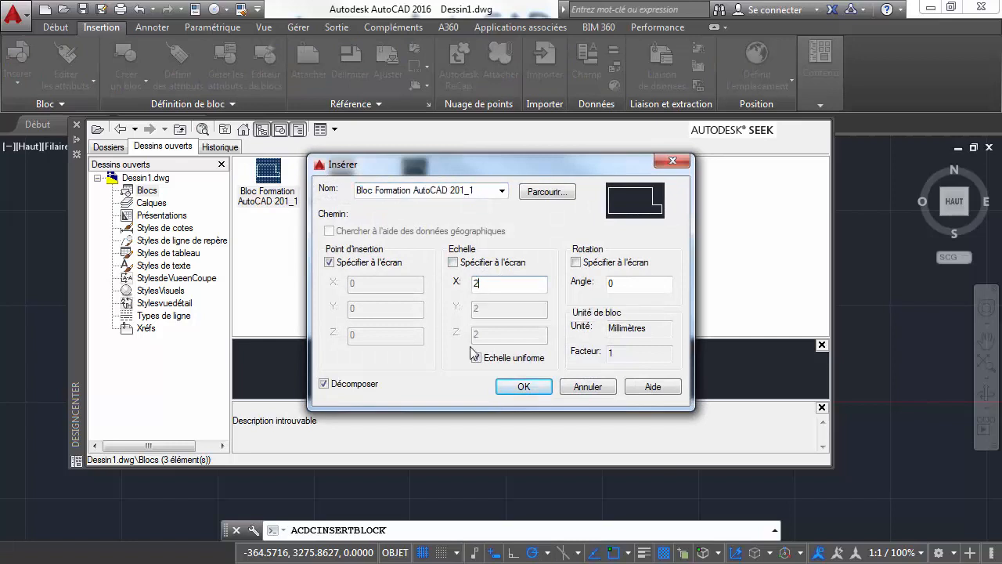
{"action": "left_click", "coordinate": [523, 386]}
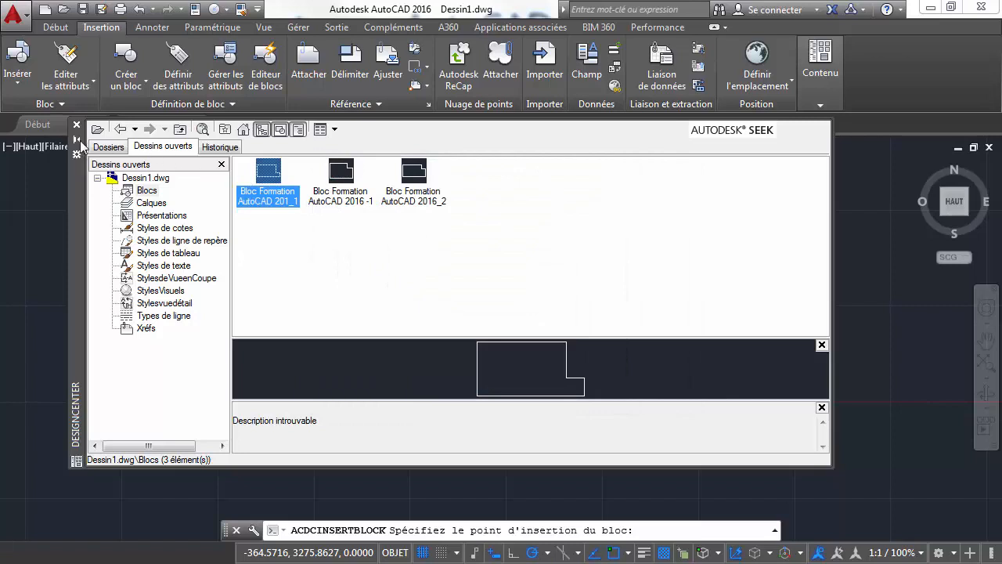
{"action": "left_click", "coordinate": [77, 140]}
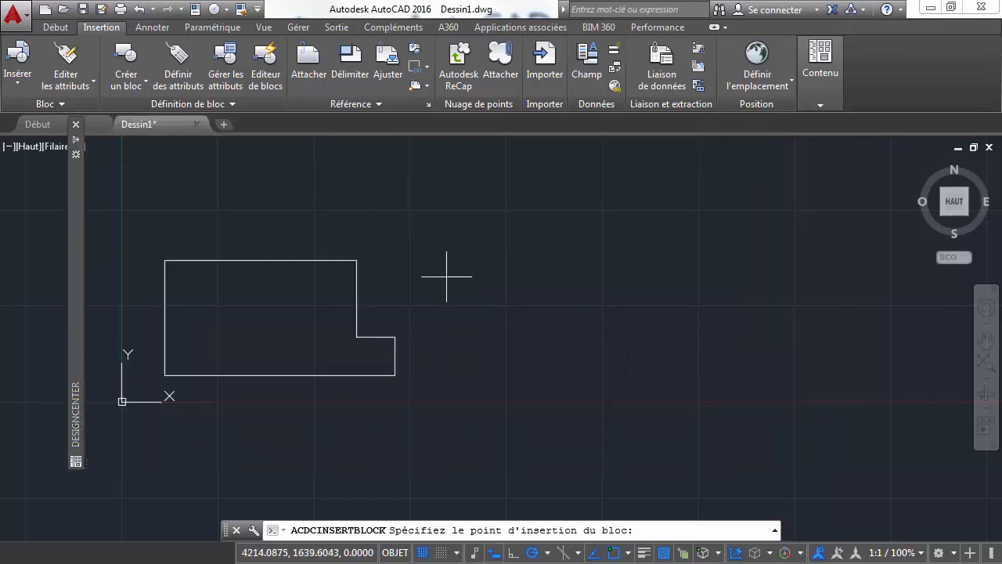
{"action": "left_click", "coordinate": [459, 375]}
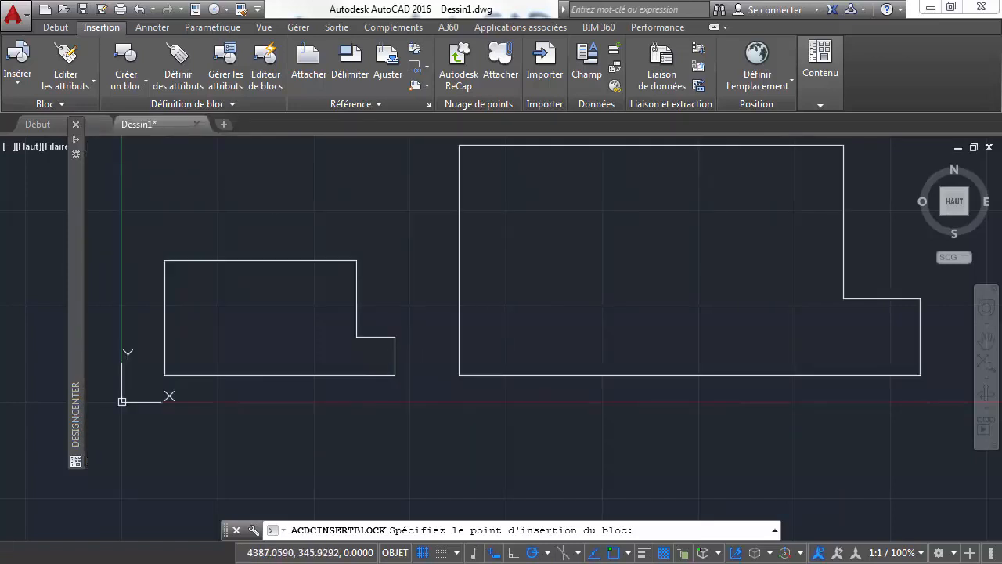
{"action": "scroll", "coordinate": [526, 324], "scroll_direction": "down", "scroll_amount": 3}
{"action": "middle_click_drag", "start_coordinate": [629, 343], "coordinate": [541, 339]}
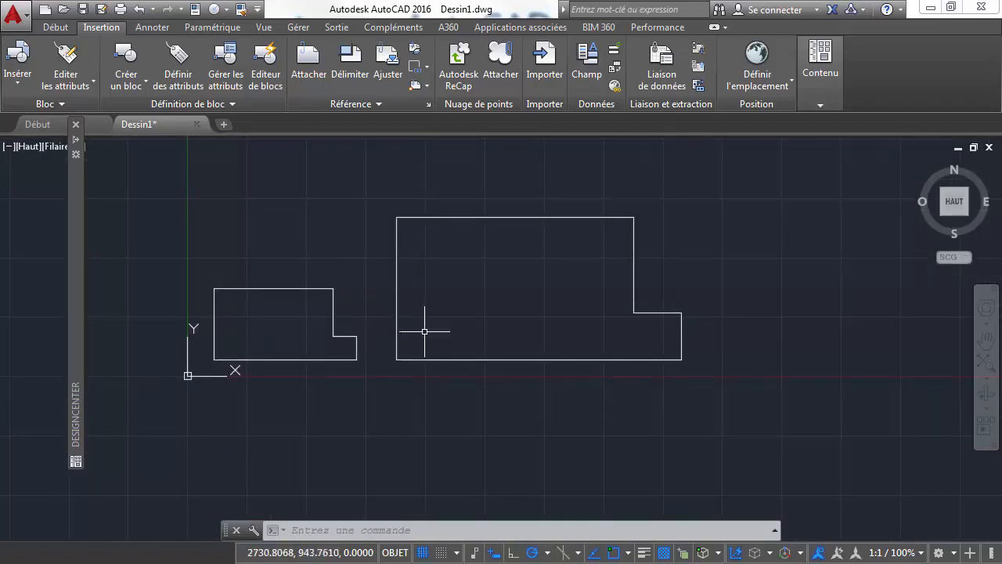
Insert the block "Bloc Formation AutoCAD 2016_2" at uniform scale 1, rotated 90 degrees, above and to the right of the scale 2 copy
{"action": "mouse_move", "coordinate": [78, 149]}
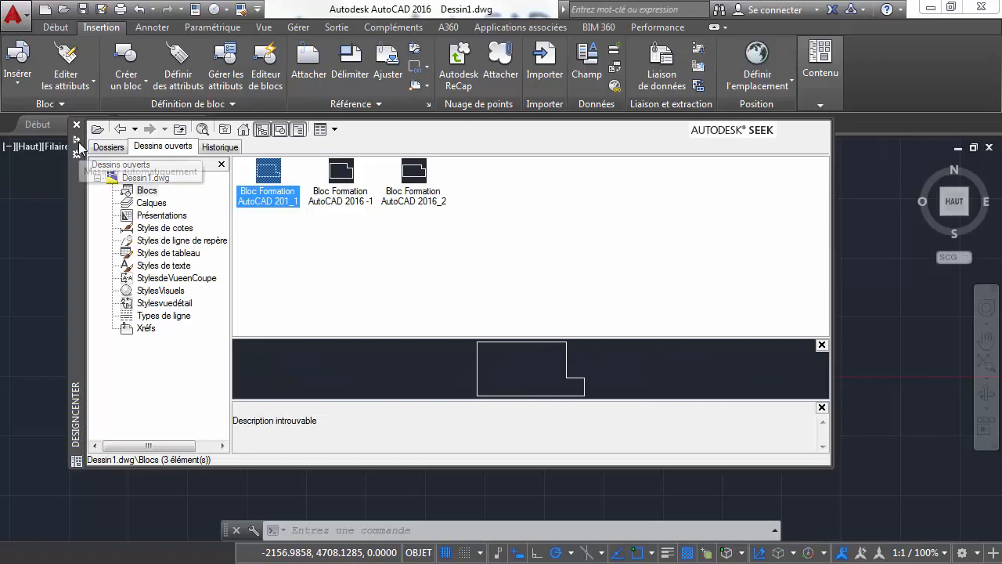
{"action": "left_click", "coordinate": [413, 196]}
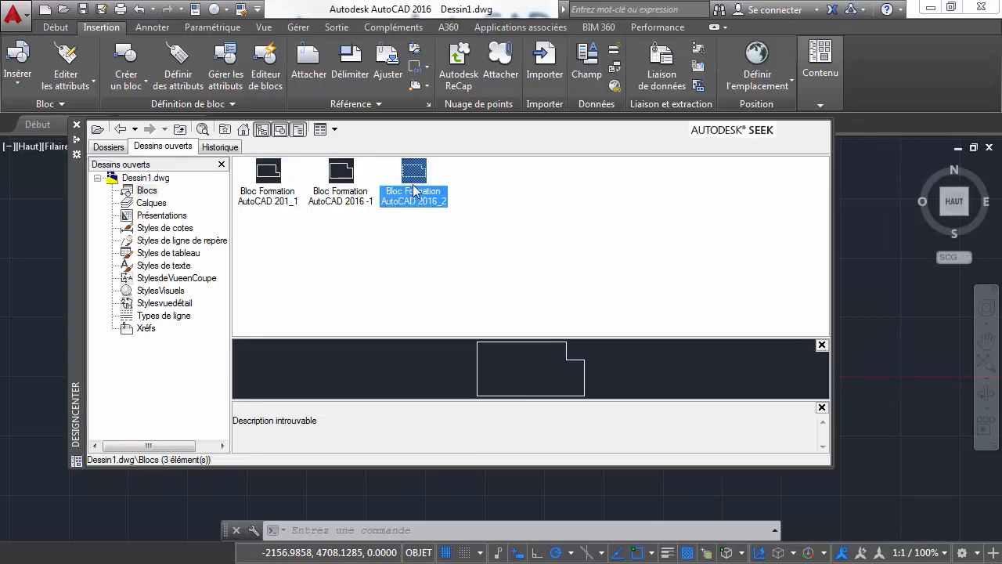
{"action": "double_click", "coordinate": [414, 191]}
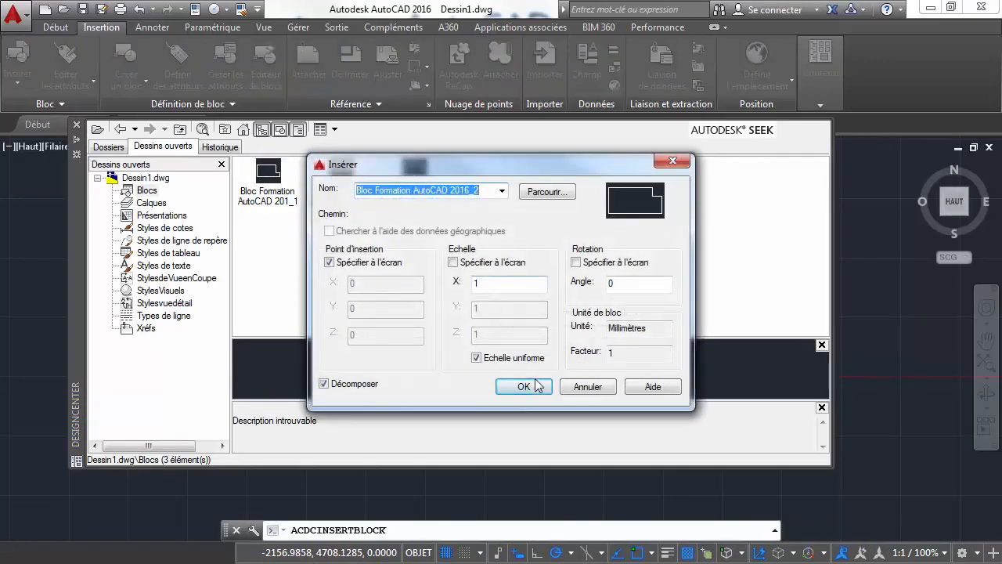
{"action": "double_click", "coordinate": [635, 286]}
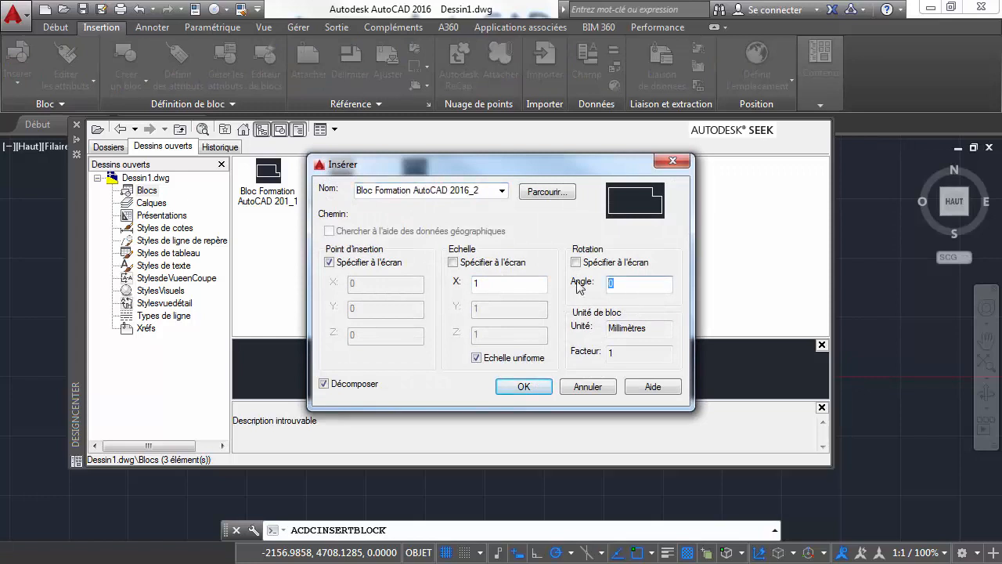
{"action": "left_click", "coordinate": [524, 386]}
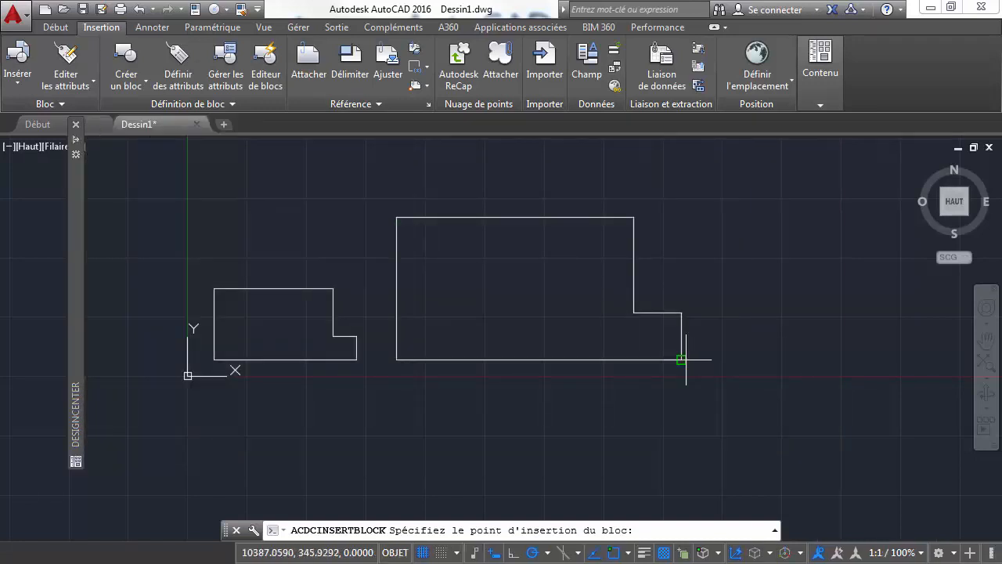
{"action": "left_click", "coordinate": [818, 350]}
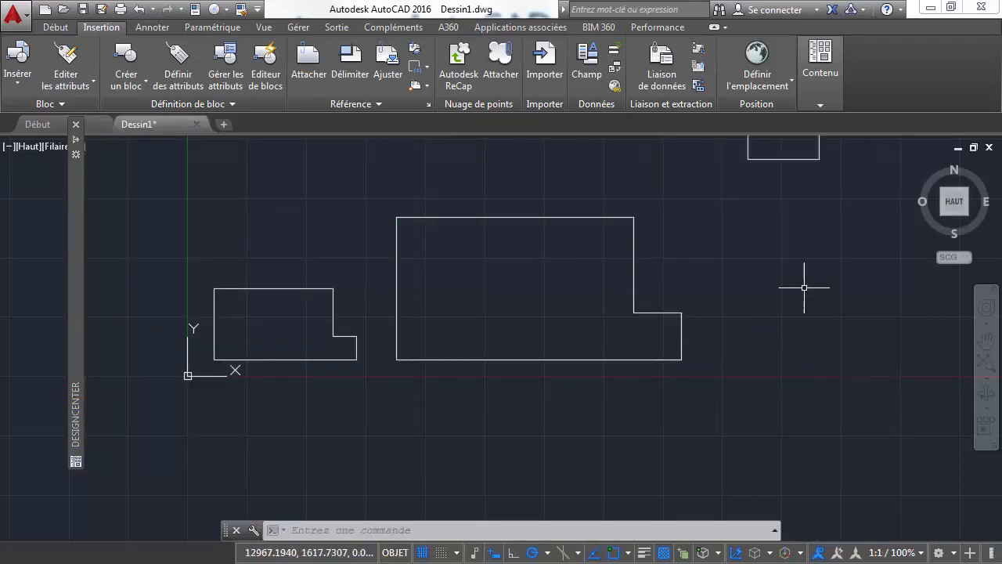
{"action": "middle_click_drag", "start_coordinate": [801, 287], "coordinate": [749, 383]}
{"action": "scroll", "coordinate": [720, 365], "scroll_direction": "up", "scroll_amount": 3}
{"action": "scroll", "coordinate": [715, 304], "scroll_direction": "down", "scroll_amount": 6}
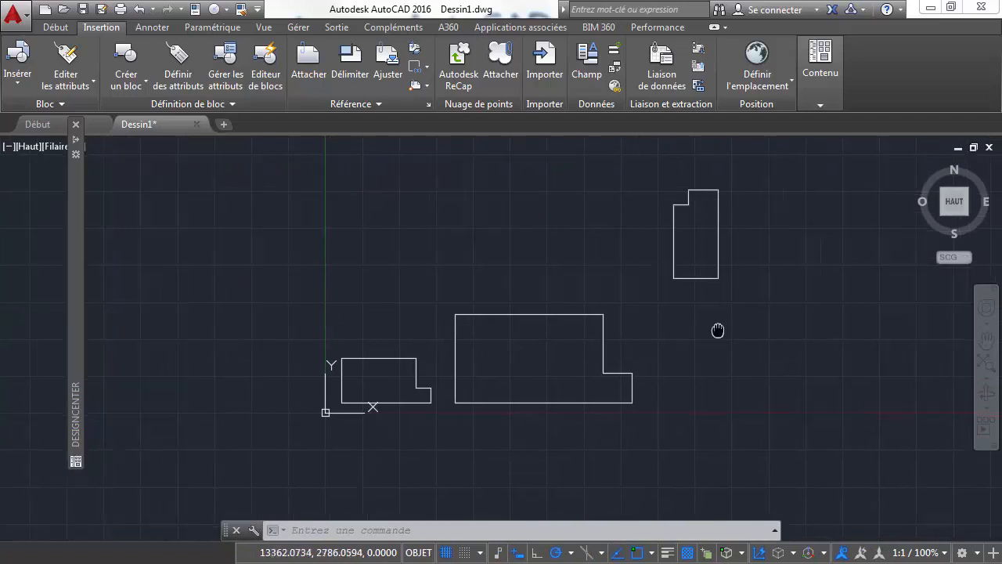
{"action": "scroll", "coordinate": [678, 308], "scroll_direction": "up", "scroll_amount": 4}
{"action": "scroll", "coordinate": [667, 298], "scroll_direction": "down", "scroll_amount": 2}
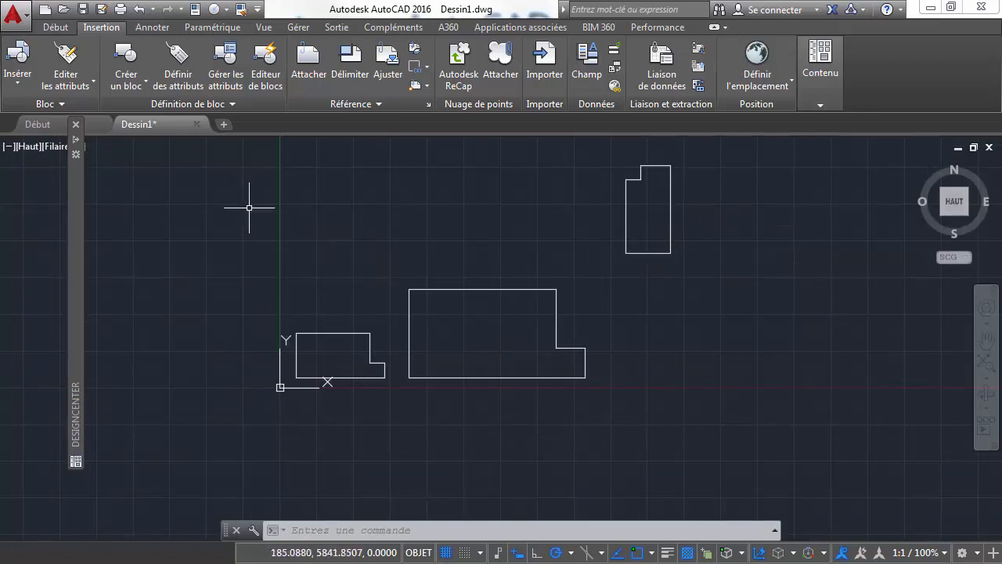
Insert "Bloc Formation AutoCAD 2016_2" again at uniform scale 1.5 with a 180-degree rotation, aligned with the base of the first two copies
{"action": "mouse_move", "coordinate": [75, 148]}
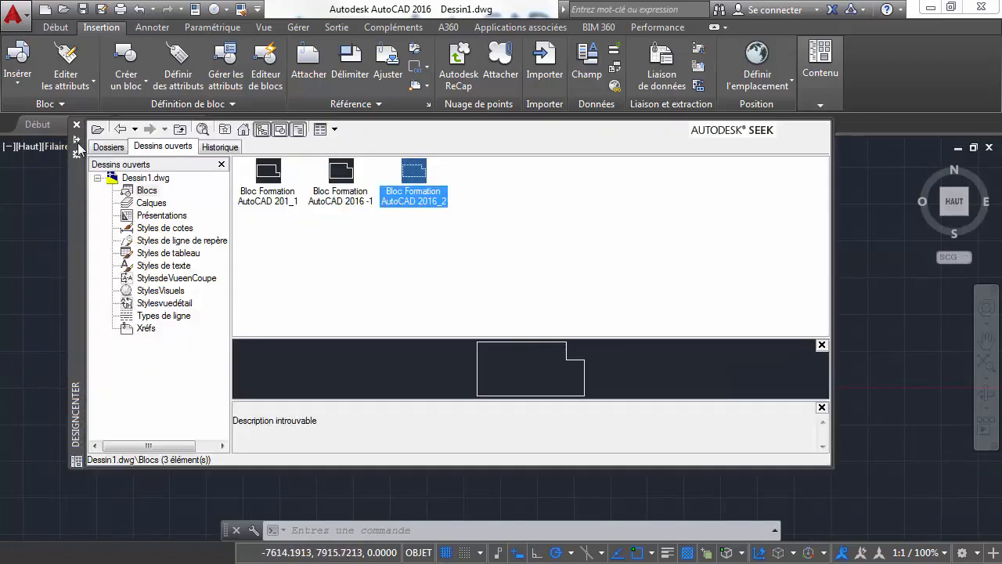
{"action": "double_click", "coordinate": [415, 180]}
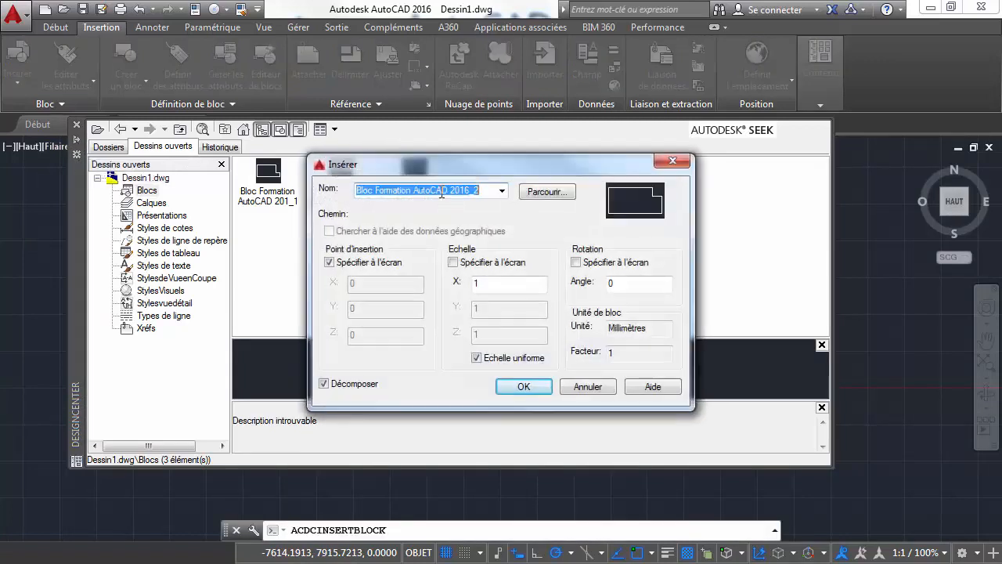
{"action": "double_click", "coordinate": [638, 285]}
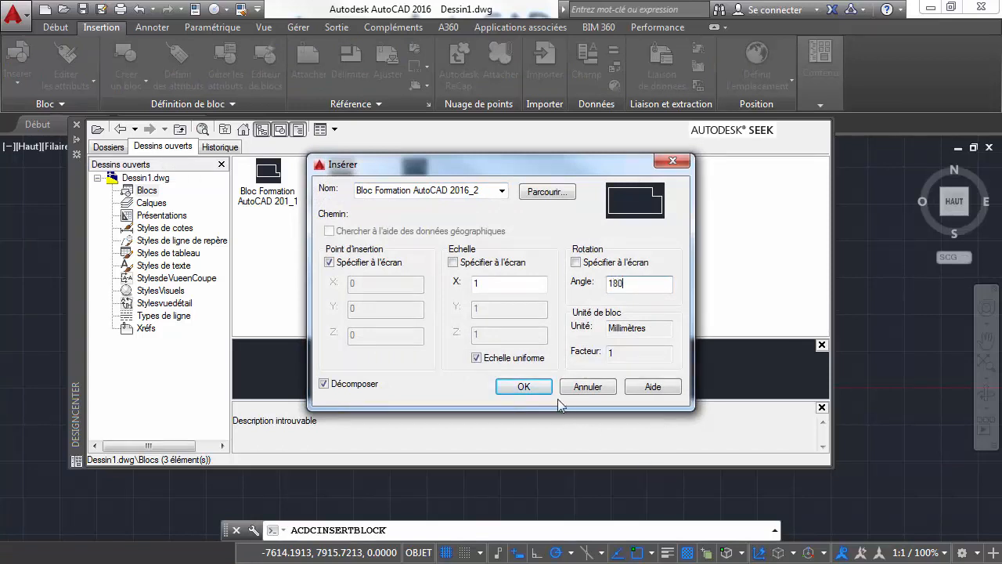
{"action": "double_click", "coordinate": [486, 287]}
{"action": "type", "text": "1.5"}
{"action": "left_click", "coordinate": [522, 386]}
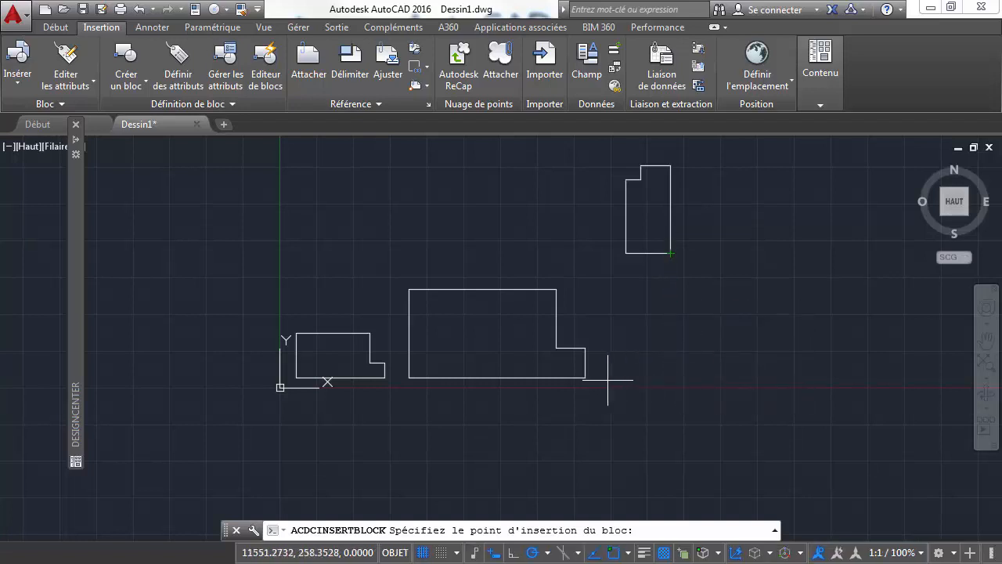
{"action": "left_click", "coordinate": [664, 377]}
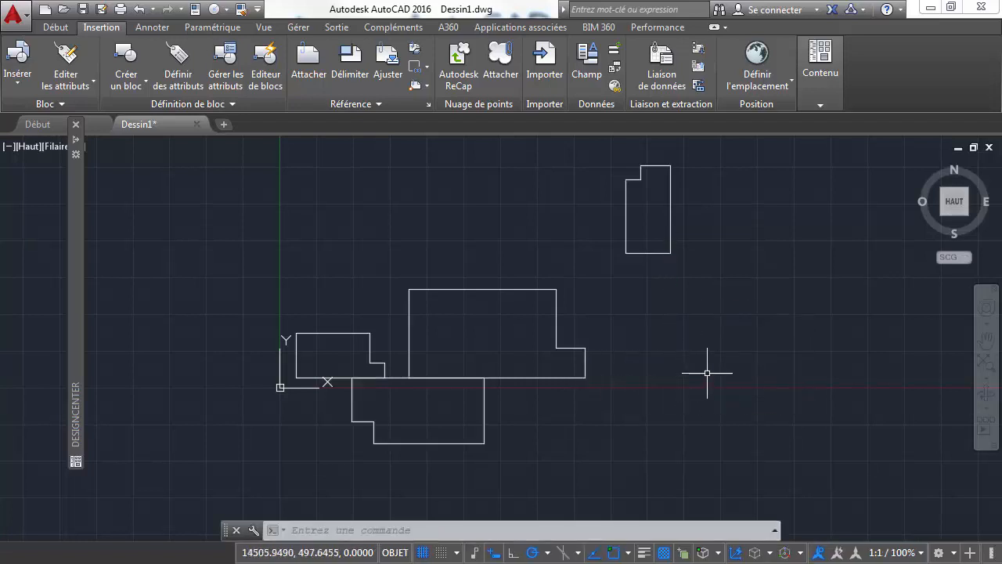
Check whether the rotated copies consist of separate lines by selecting single edges, and clear the selection
{"action": "left_click", "coordinate": [350, 408]}
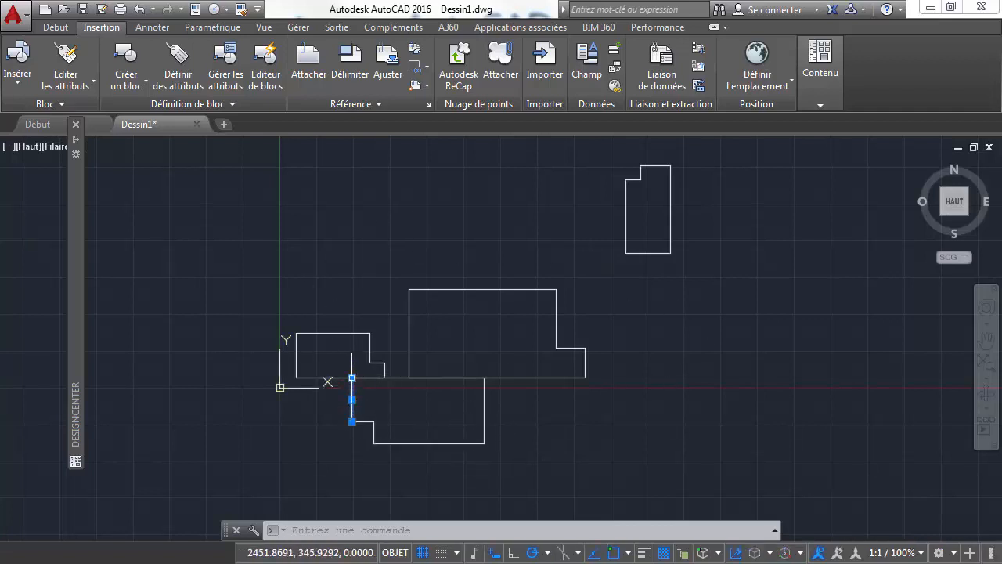
{"action": "key", "text": "Escape"}
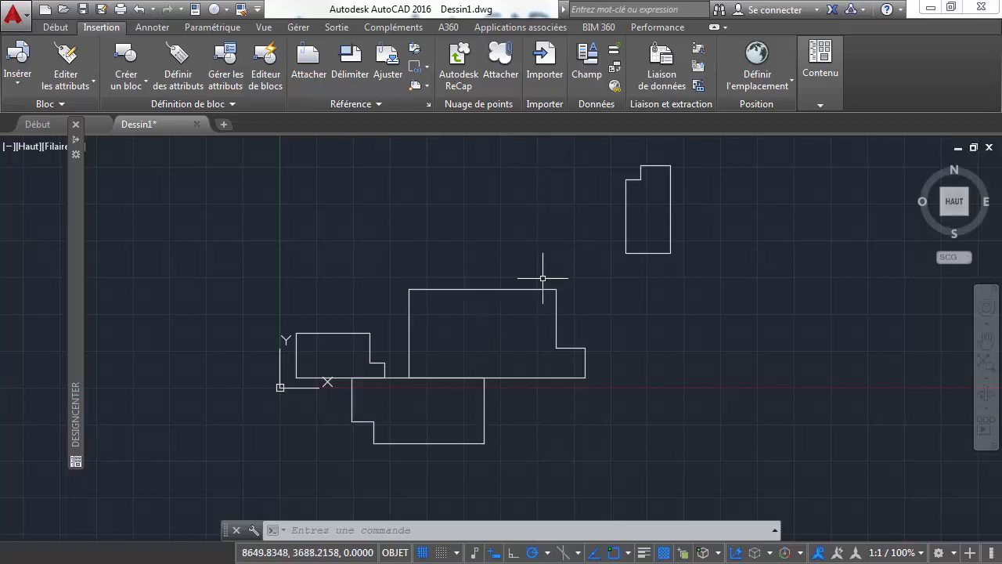
{"action": "left_click", "coordinate": [630, 213]}
{"action": "left_click", "coordinate": [605, 269]}
{"action": "key", "text": "Escape"}
{"action": "scroll", "coordinate": [633, 233], "scroll_direction": "up", "scroll_amount": 4}
{"action": "scroll", "coordinate": [586, 236], "scroll_direction": "down", "scroll_amount": 5}
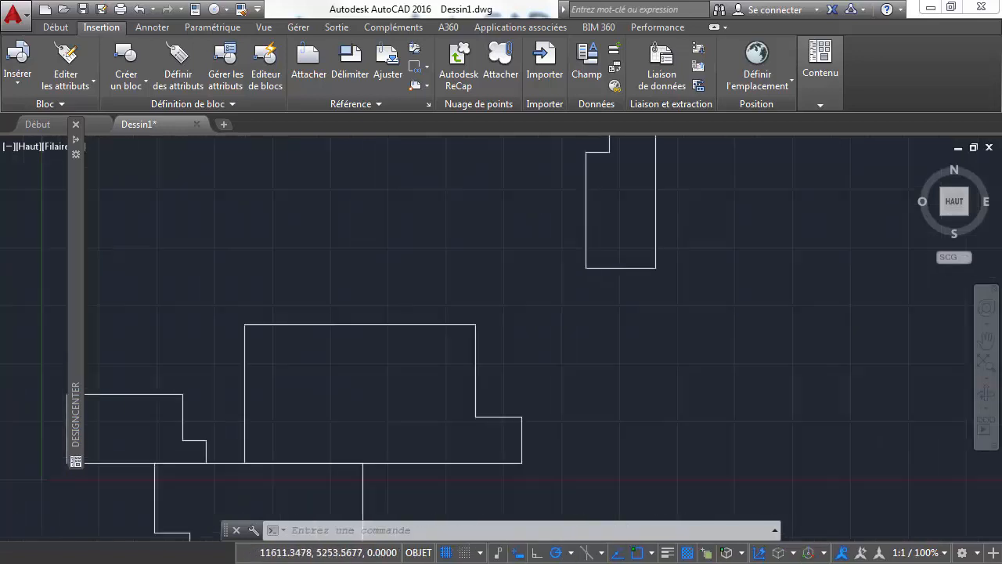
{"action": "scroll", "coordinate": [449, 357], "scroll_direction": "up", "scroll_amount": 3}
{"action": "middle_click_drag", "start_coordinate": [451, 276], "coordinate": [457, 430]}
{"action": "scroll", "coordinate": [521, 340], "scroll_direction": "down", "scroll_amount": 4}
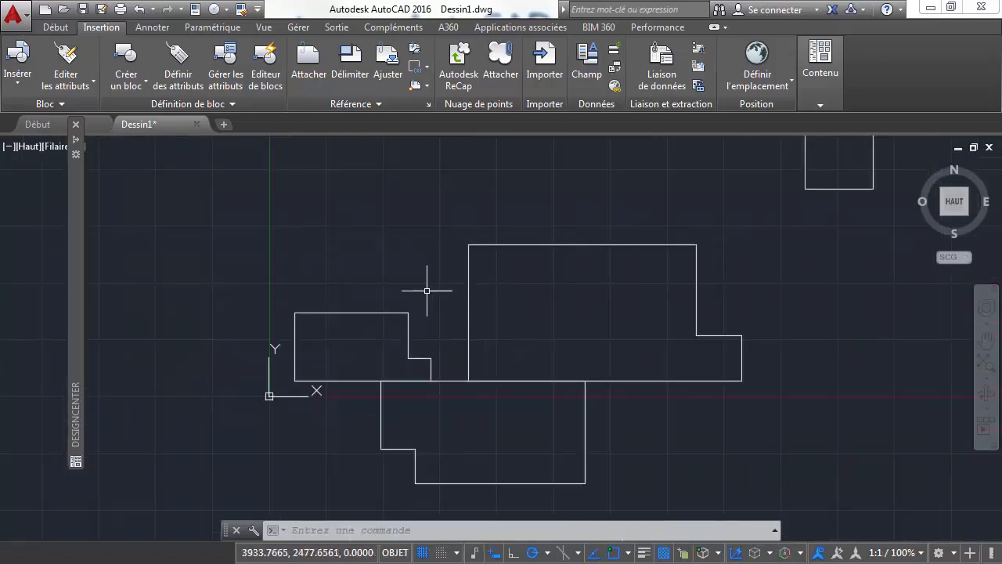
Select the top and stepped edges of the small copy near the origin one by one to examine its decomposition, and clear the selection
{"action": "left_click", "coordinate": [380, 315]}
{"action": "left_click", "coordinate": [380, 313]}
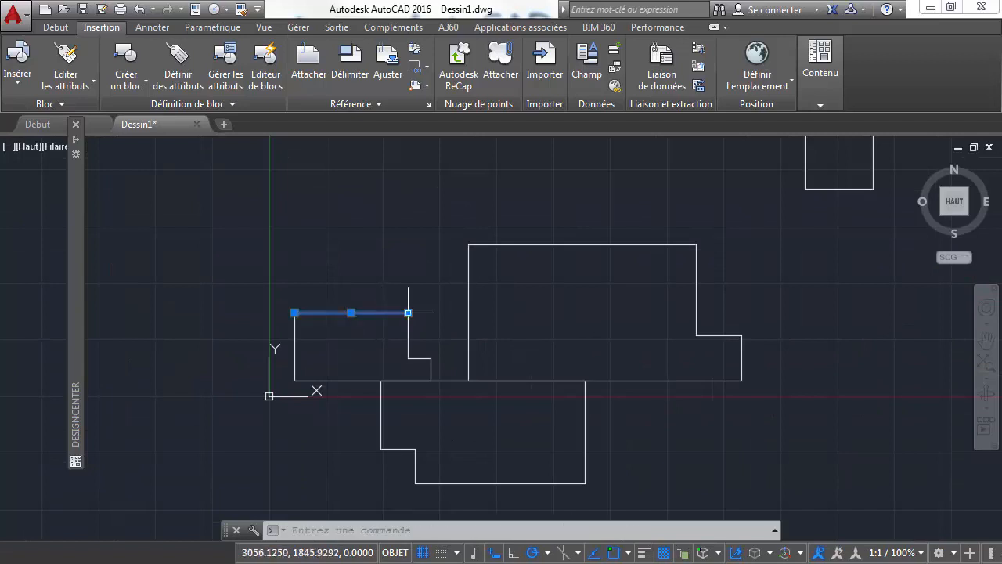
{"action": "left_click", "coordinate": [407, 327]}
{"action": "left_click", "coordinate": [419, 358]}
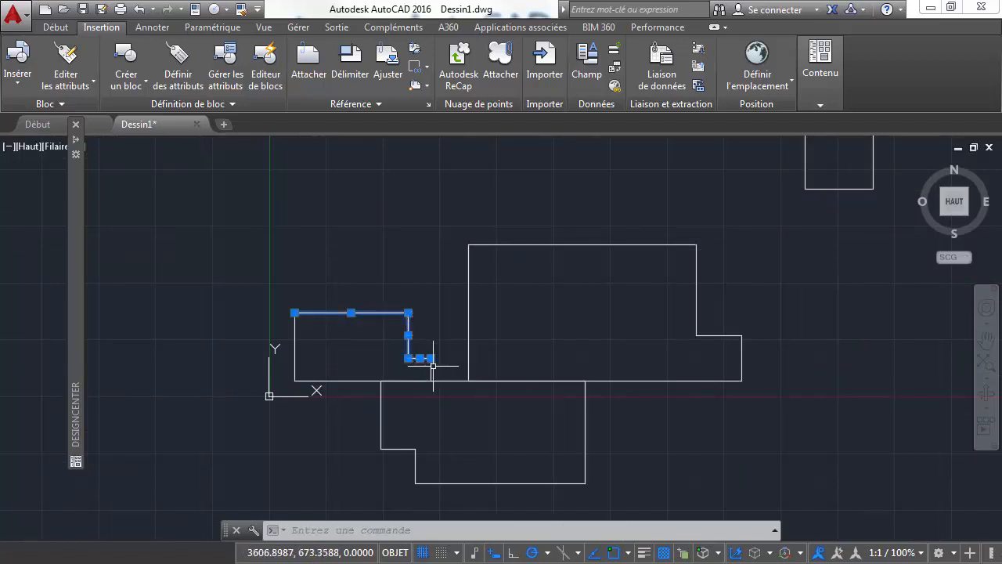
{"action": "left_click", "coordinate": [430, 367]}
{"action": "key", "text": "Escape"}
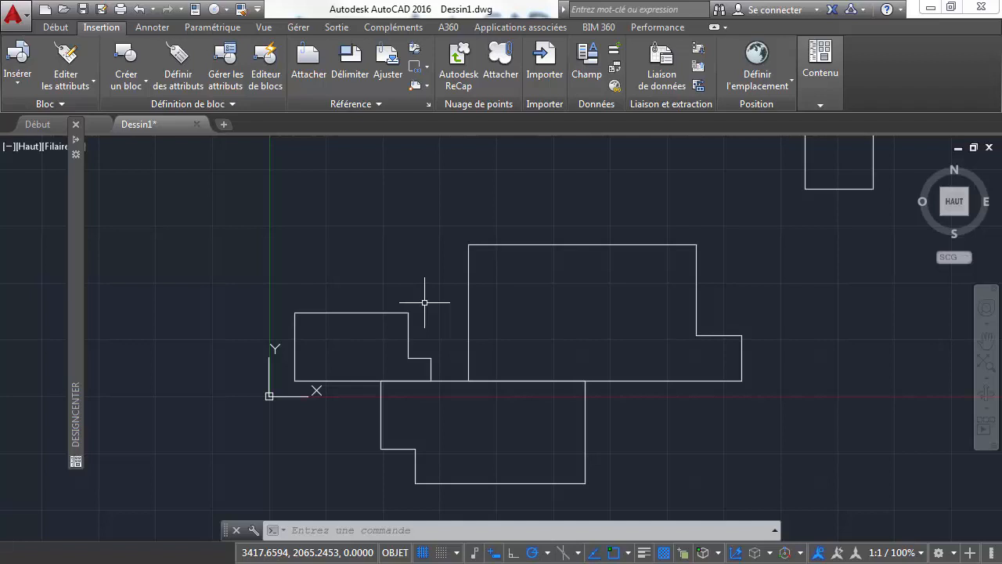
Close and reopen DesignCenter, and list the blocks contained in Dessin1.dwg
{"action": "middle_click_drag", "start_coordinate": [665, 275], "coordinate": [466, 310]}
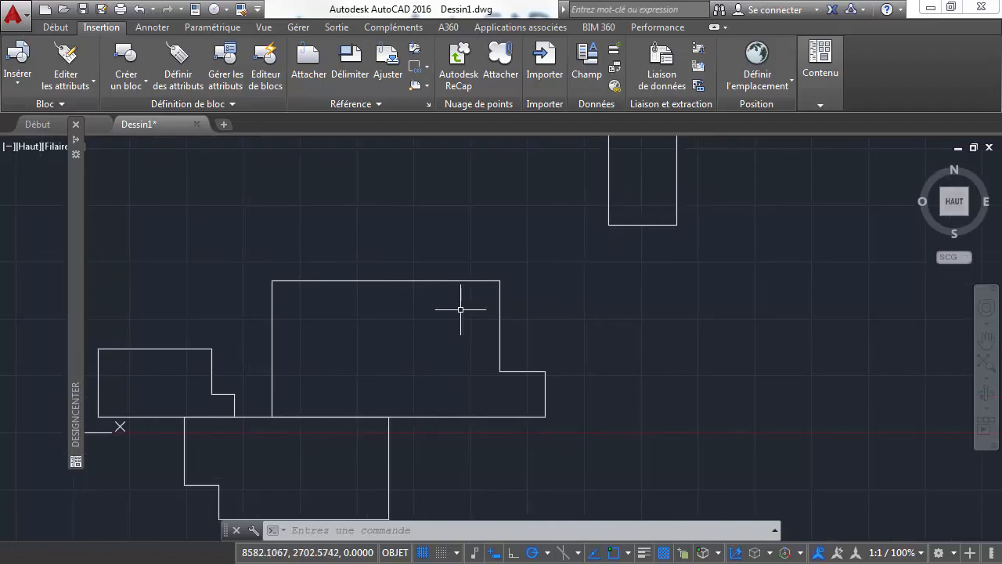
{"action": "scroll", "coordinate": [563, 271], "scroll_direction": "up", "scroll_amount": 4}
{"action": "scroll", "coordinate": [614, 284], "scroll_direction": "down", "scroll_amount": 6}
{"action": "middle_click_drag", "start_coordinate": [642, 286], "coordinate": [609, 343]}
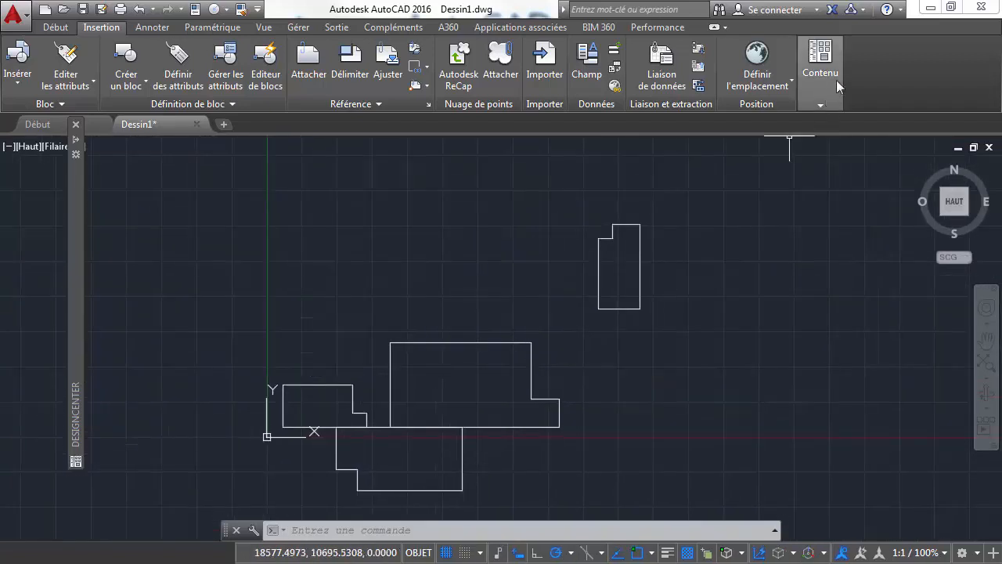
{"action": "mouse_move", "coordinate": [818, 99]}
{"action": "left_click", "coordinate": [736, 145]}
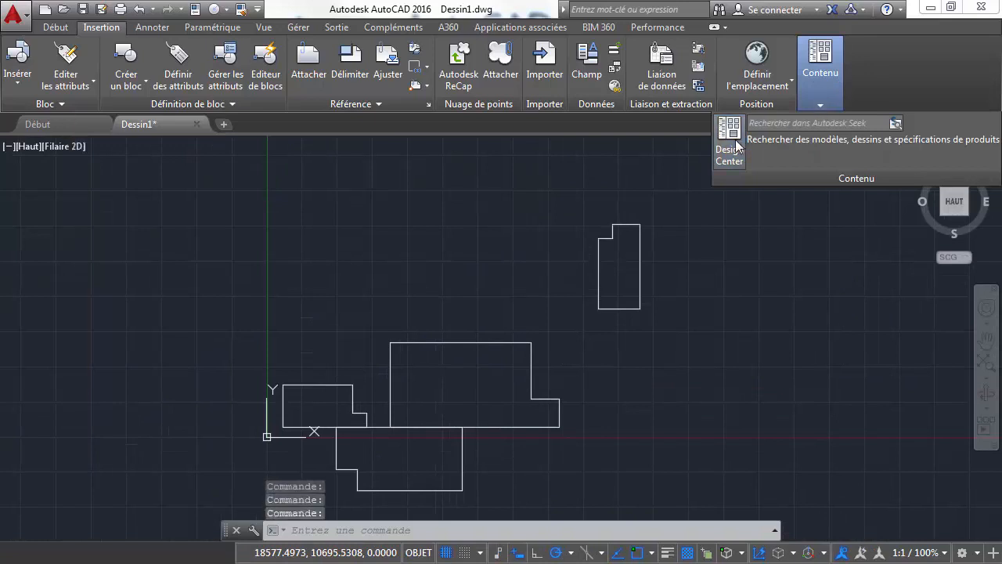
{"action": "left_click", "coordinate": [732, 149]}
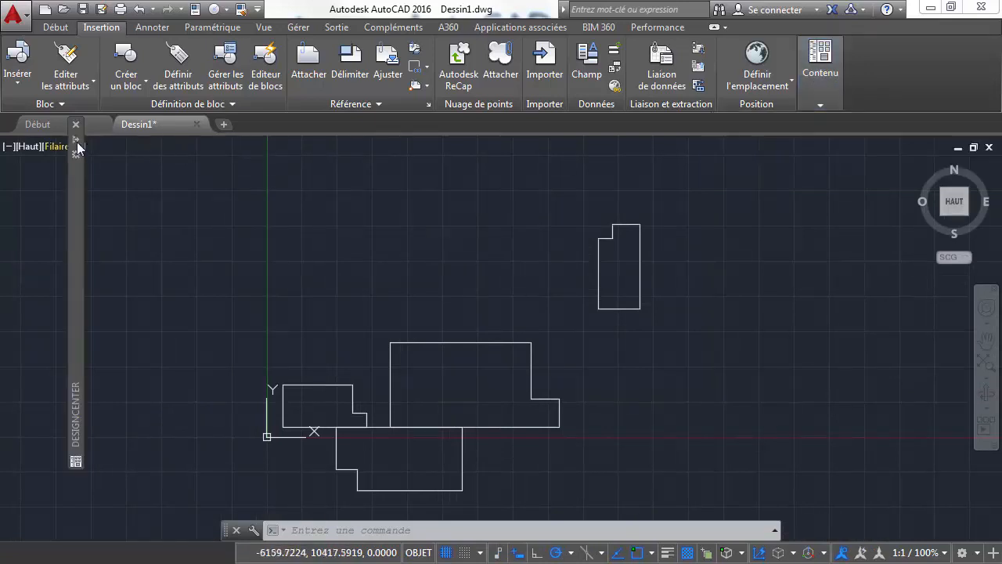
{"action": "mouse_move", "coordinate": [79, 143]}
{"action": "left_click", "coordinate": [135, 180]}
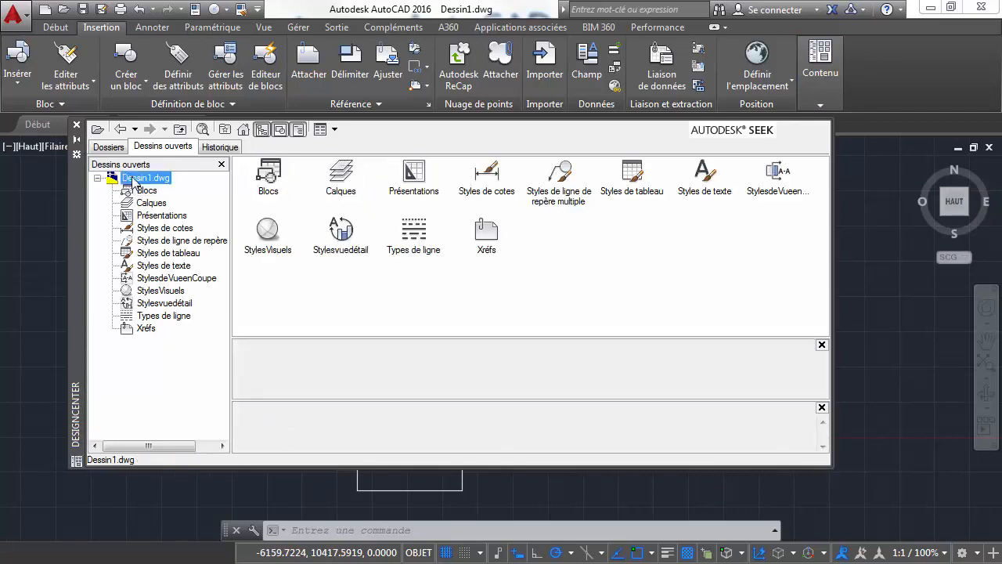
{"action": "double_click", "coordinate": [264, 177]}
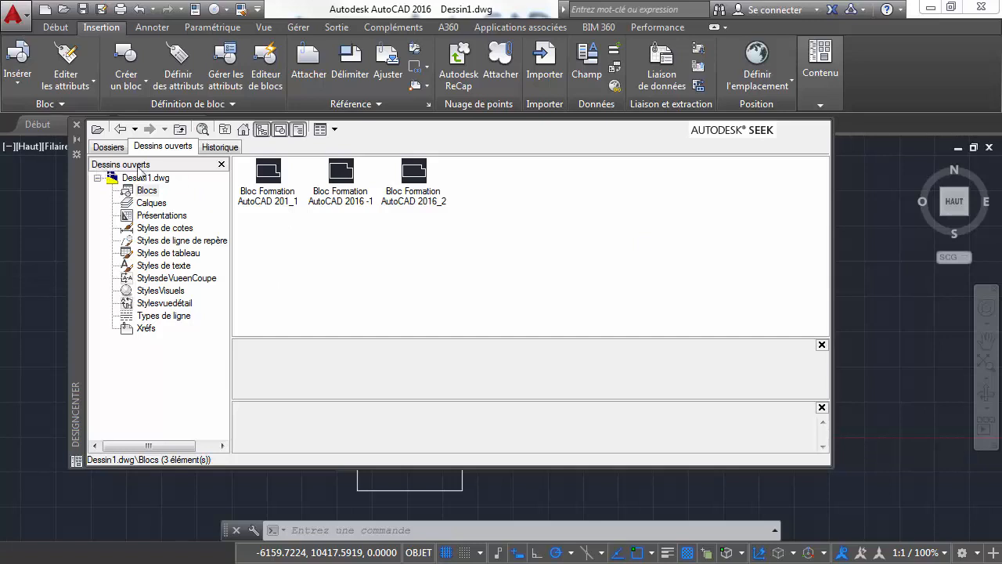
Look through the AutoCAD 2016 program folders in DesignCenter's folder list, and collapse the palette
{"action": "left_click", "coordinate": [109, 148]}
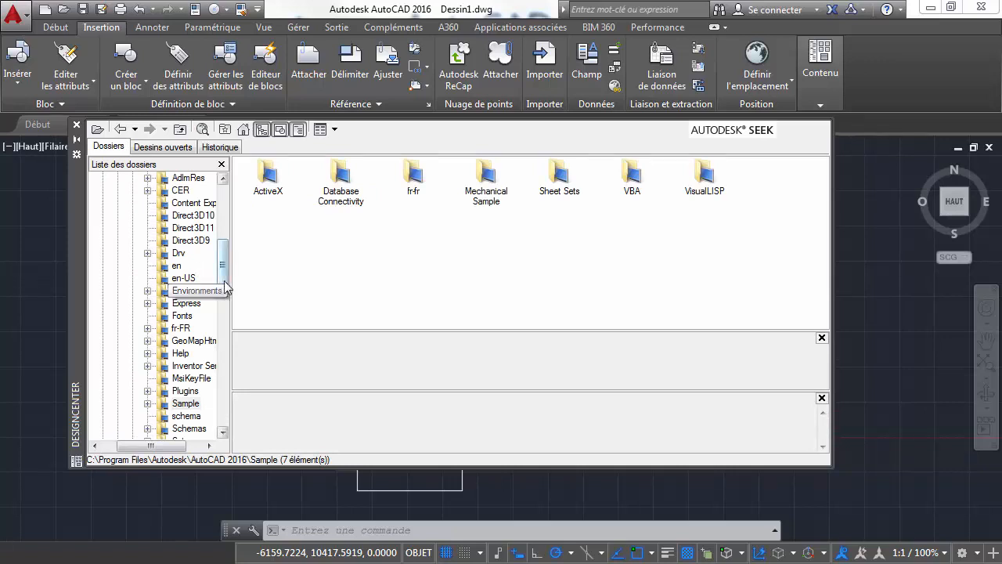
{"action": "mouse_move", "coordinate": [224, 286]}
{"action": "left_mouse_down"}
{"action": "mouse_move", "coordinate": [224, 226]}
{"action": "mouse_move", "coordinate": [225, 294]}
{"action": "left_mouse_up"}
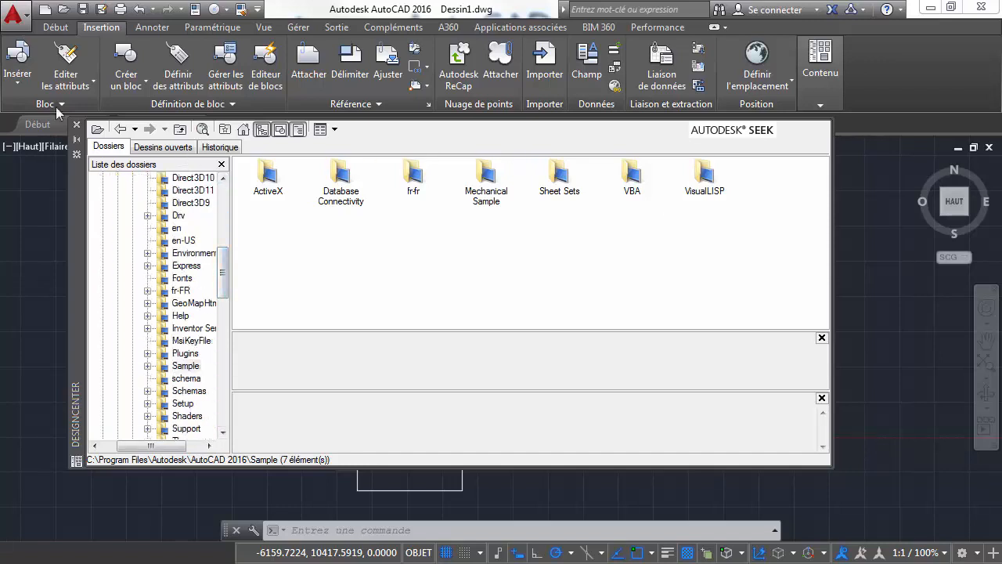
{"action": "left_click", "coordinate": [76, 138]}
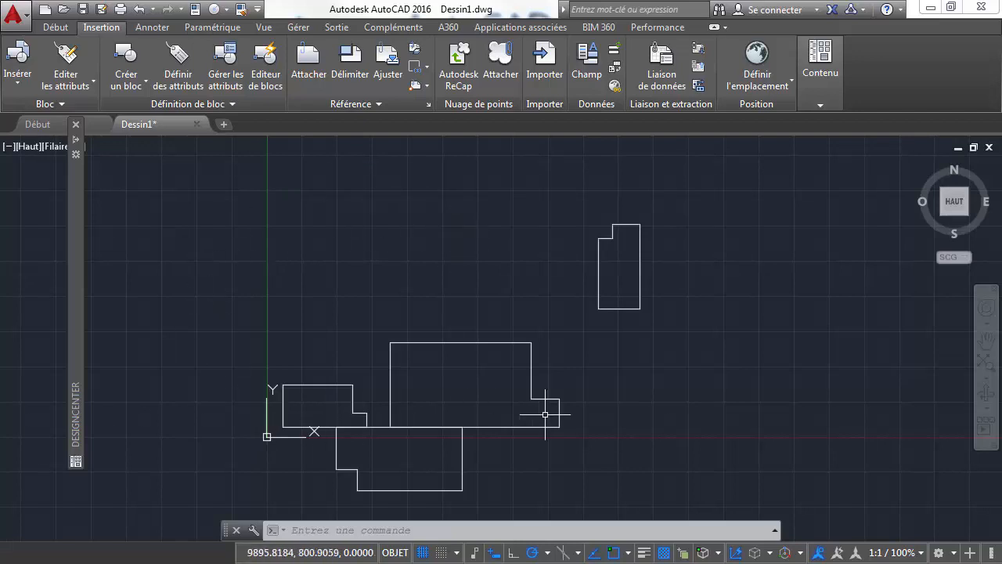
{"action": "middle_click_drag", "start_coordinate": [540, 413], "coordinate": [507, 391]}
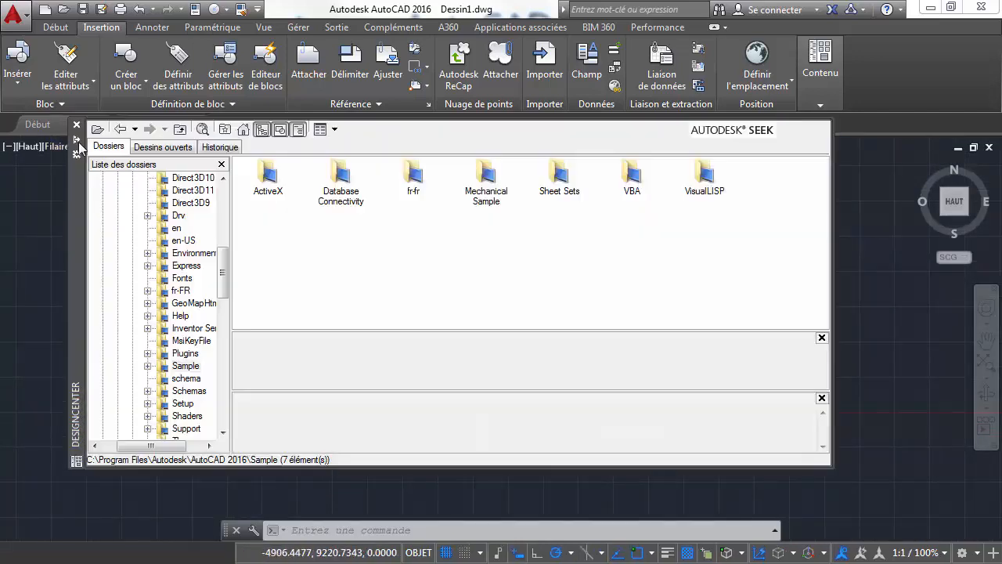
{"action": "left_click", "coordinate": [78, 144]}
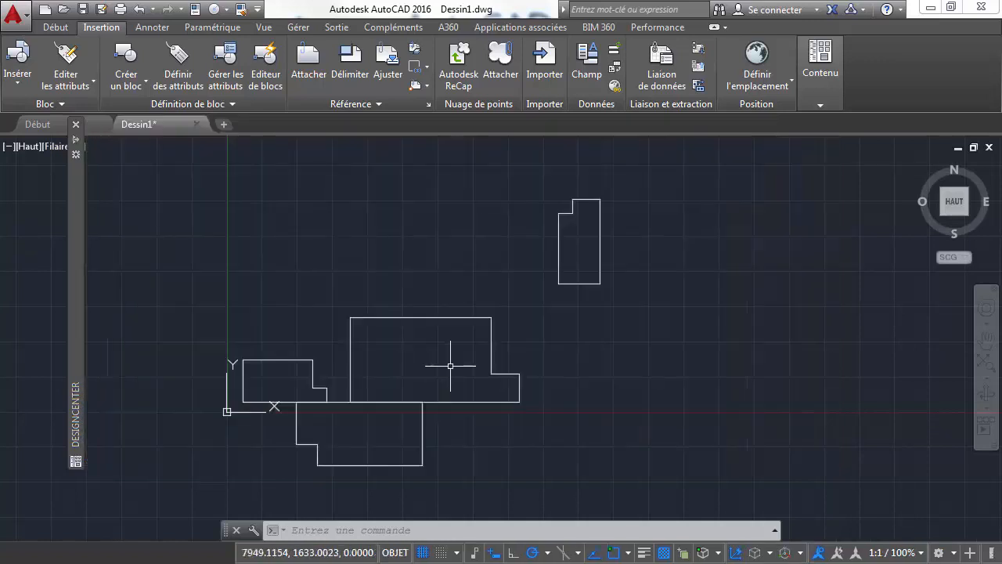